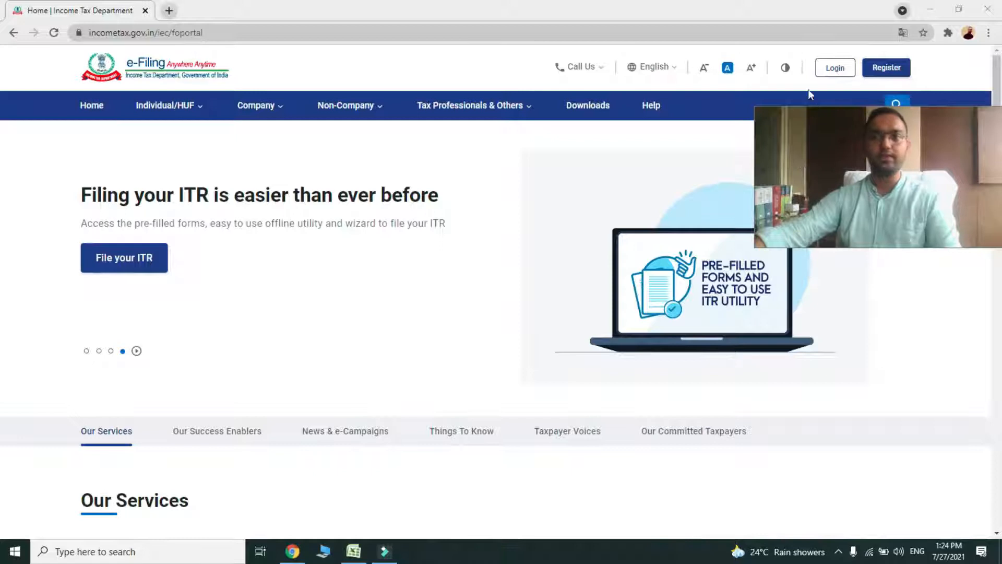
Log in with the user ID and account password, confirming the secure access message
click(834, 70)
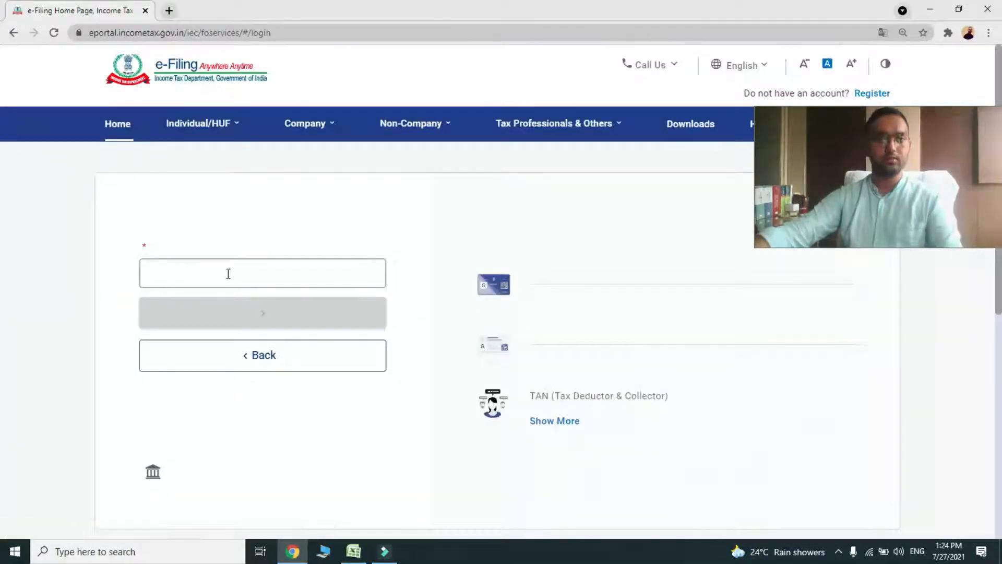
click(186, 297)
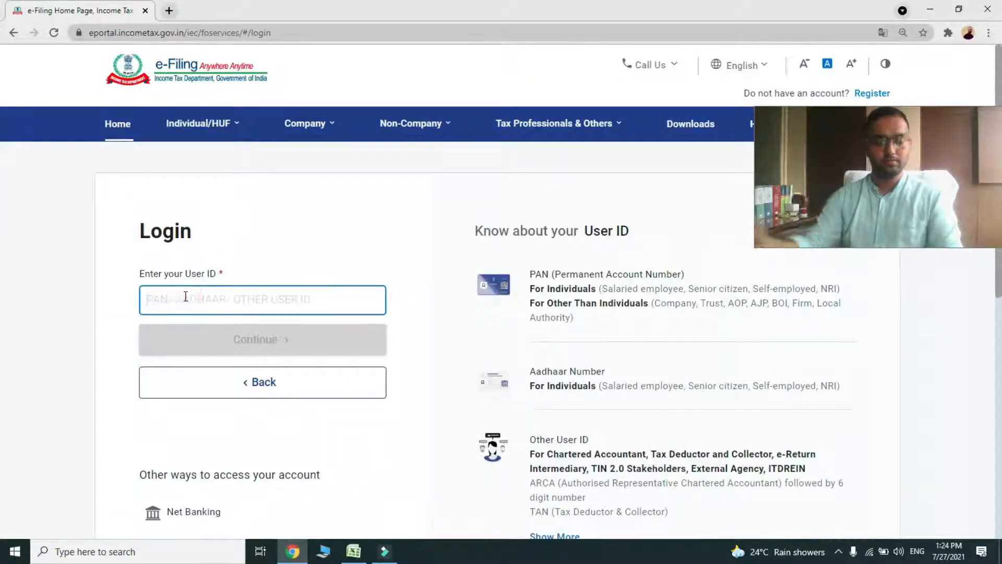
text(......)
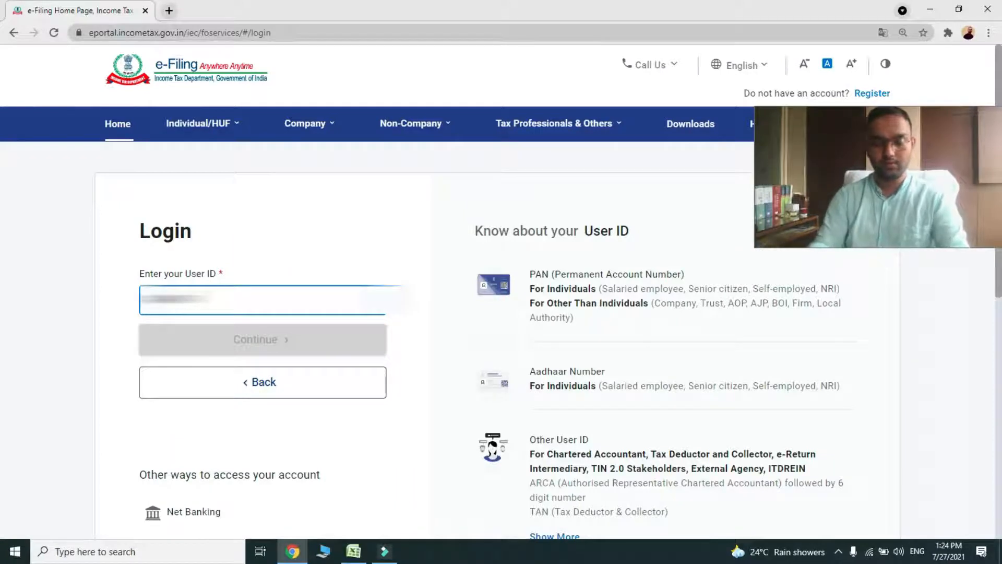
text(...)
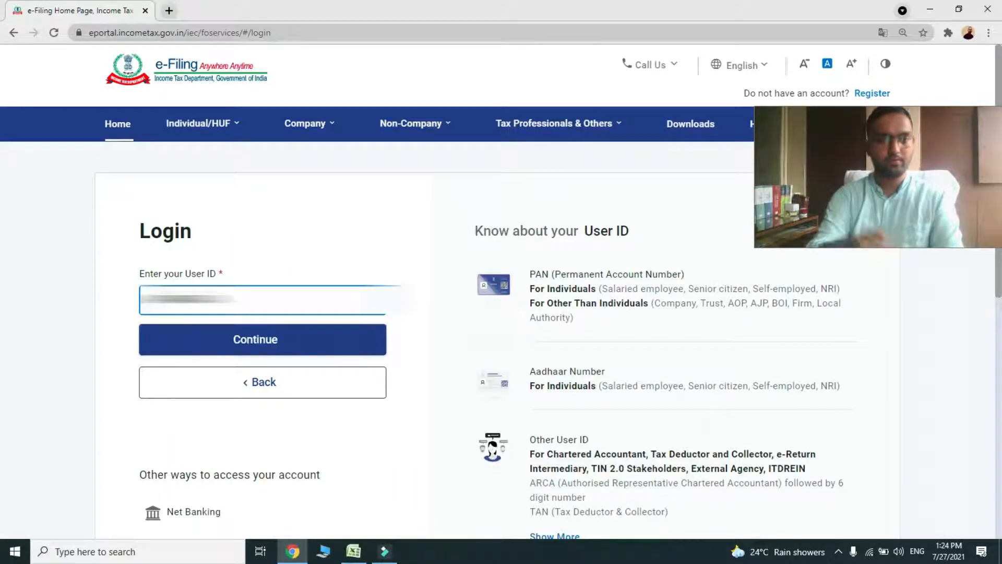
click(175, 344)
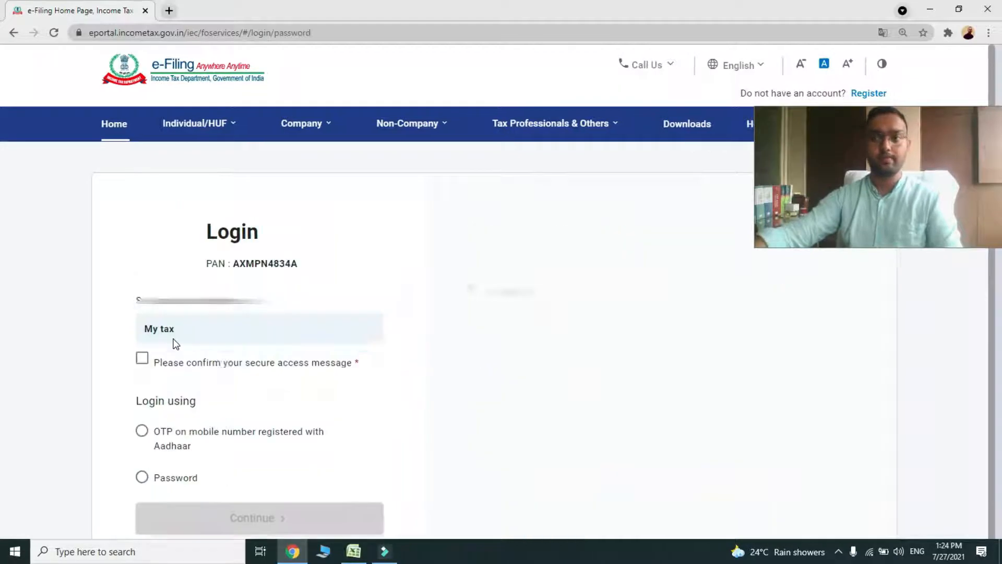
scroll(235, 416, down, 3)
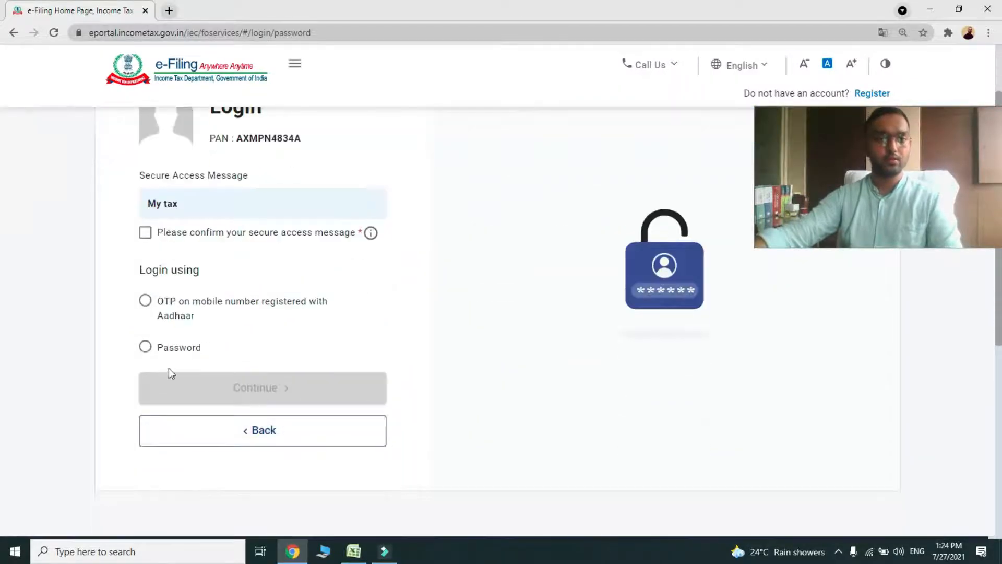
click(145, 347)
click(193, 435)
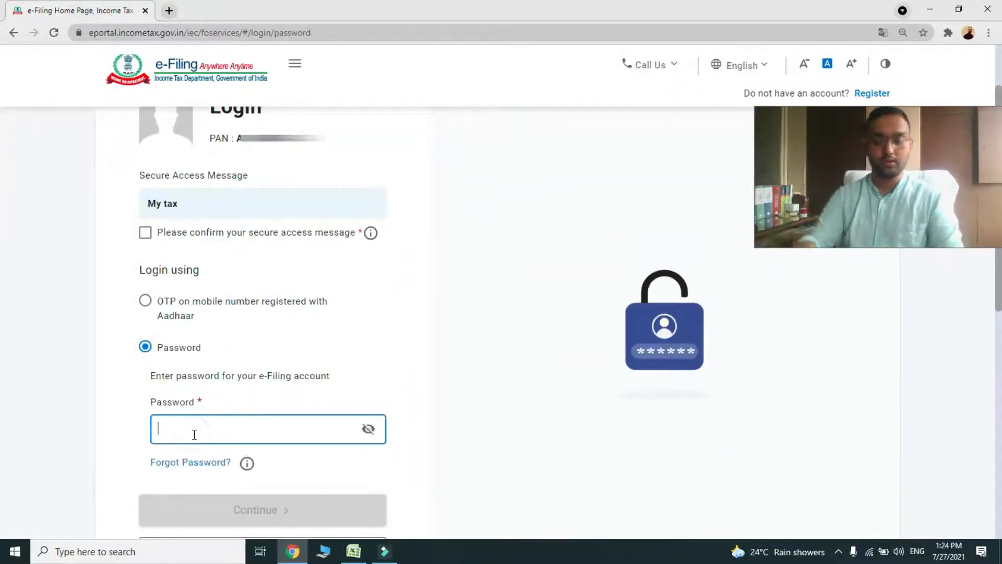
text(******)
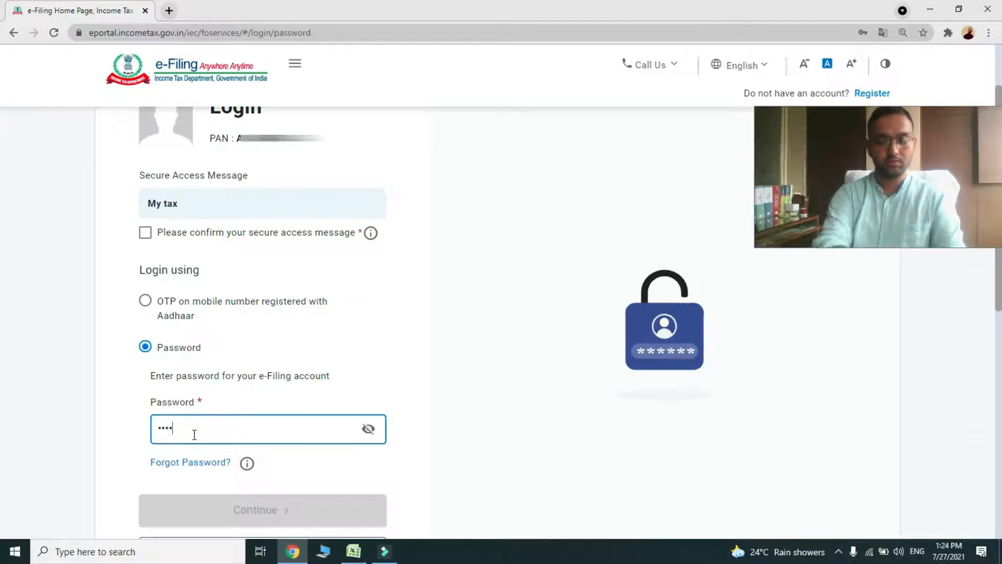
text(*****)
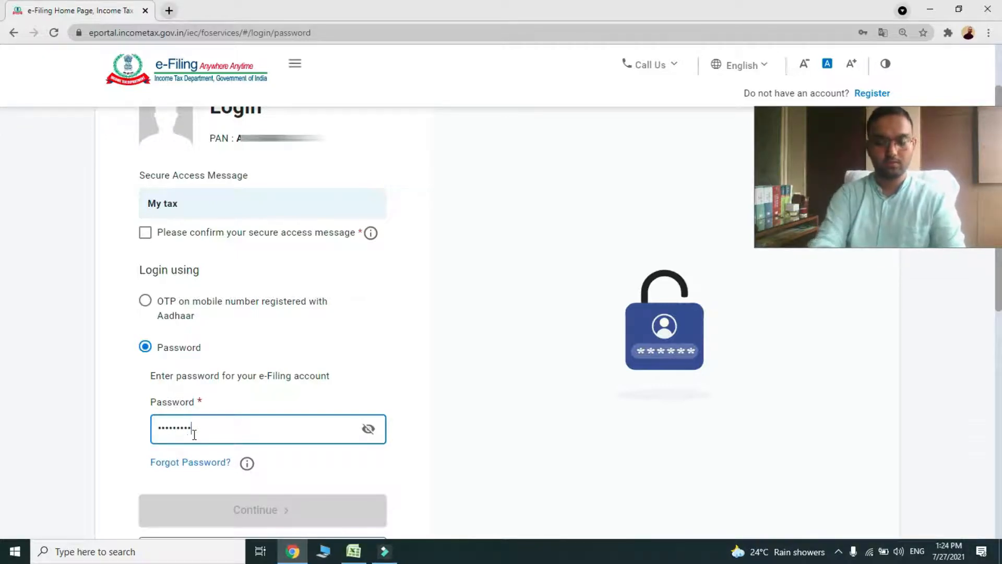
scroll(256, 406, down, 2)
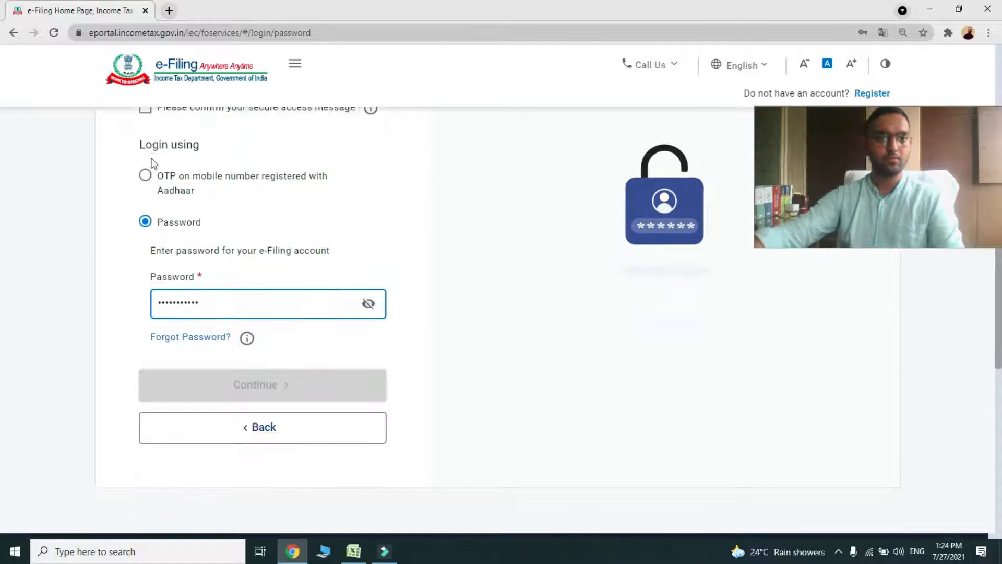
click(148, 112)
click(224, 381)
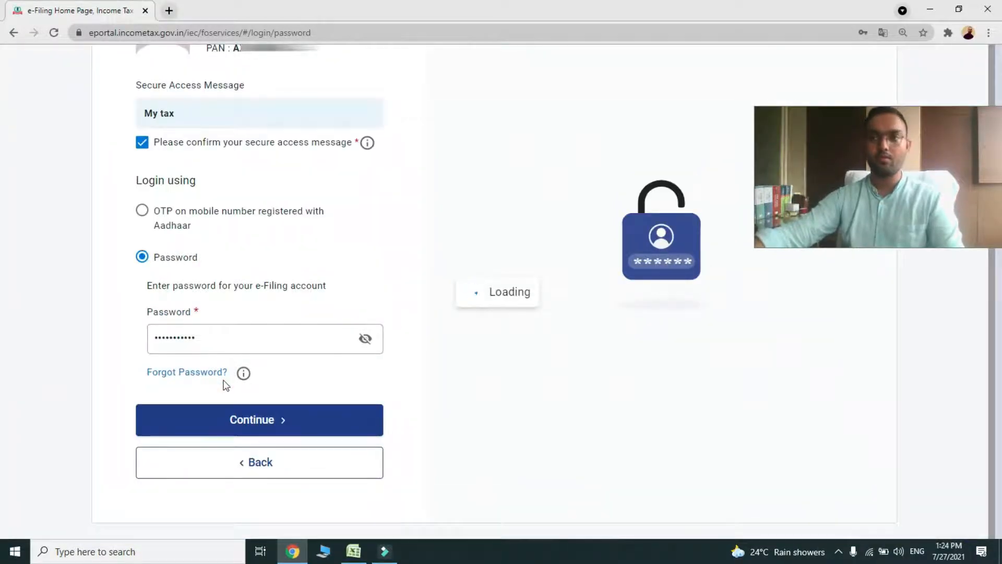
drag(876, 199, 850, 137)
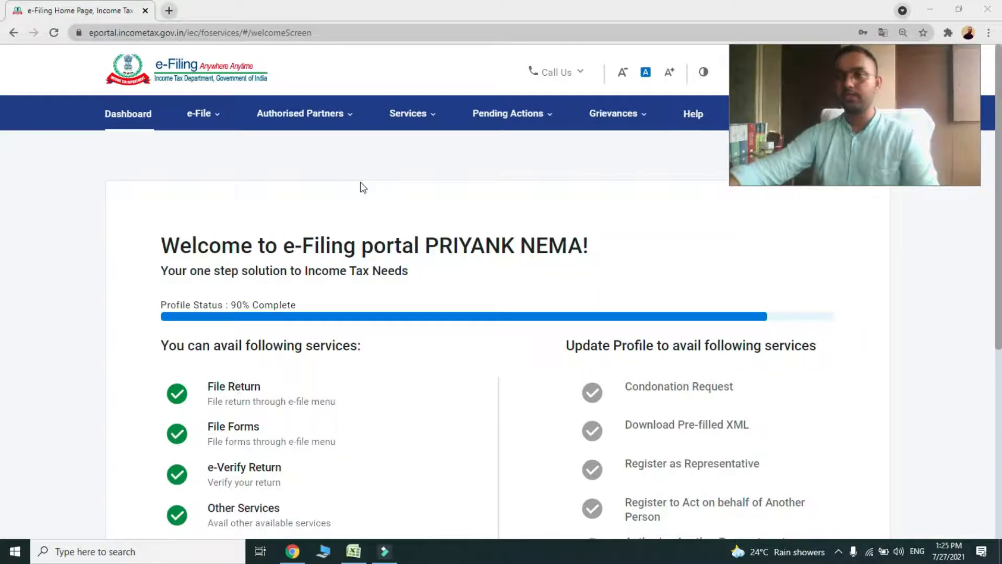
Go to e-File > Income Tax Forms > File Income Tax Forms and select Form 10BA
click(211, 115)
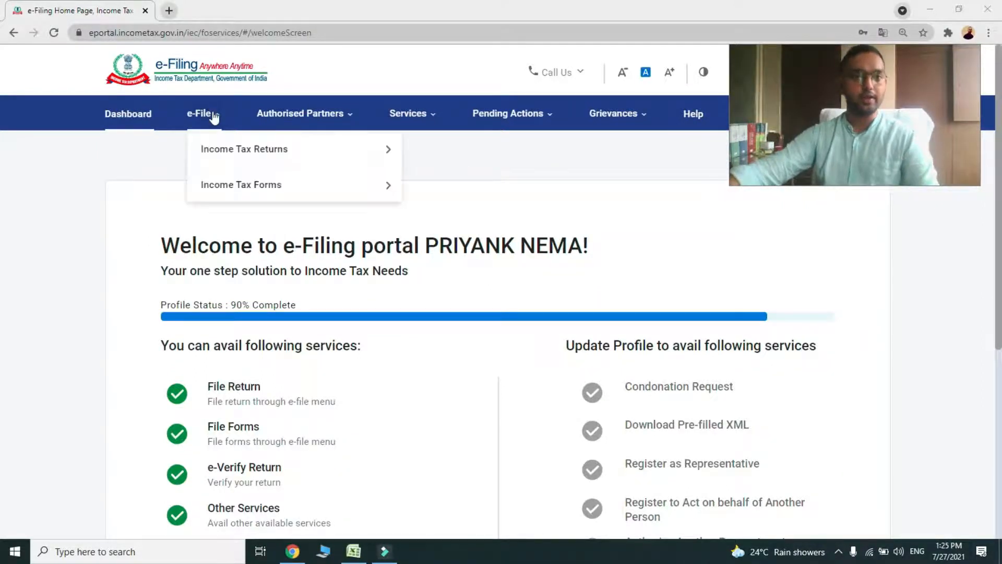
mouse_move(238, 187)
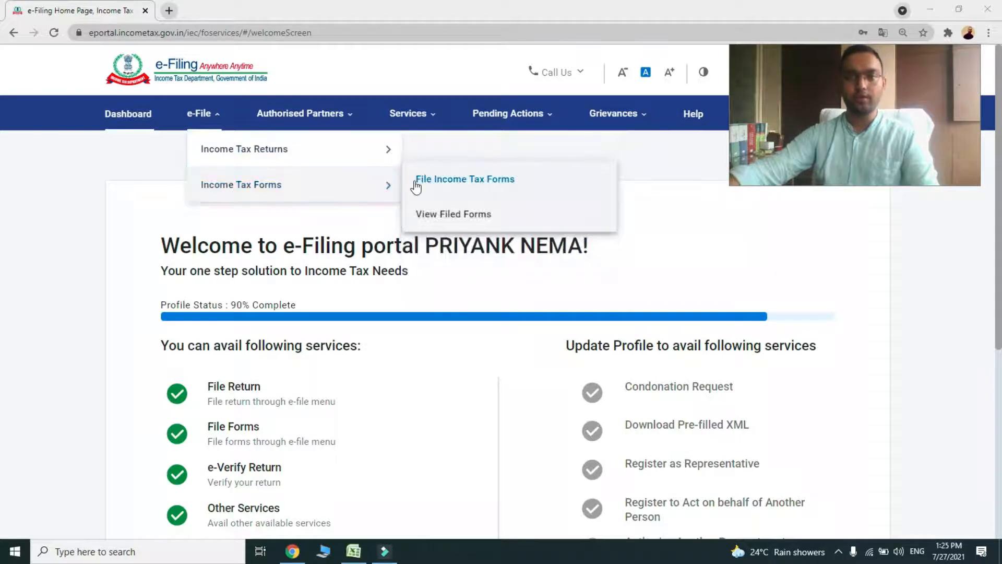
click(435, 183)
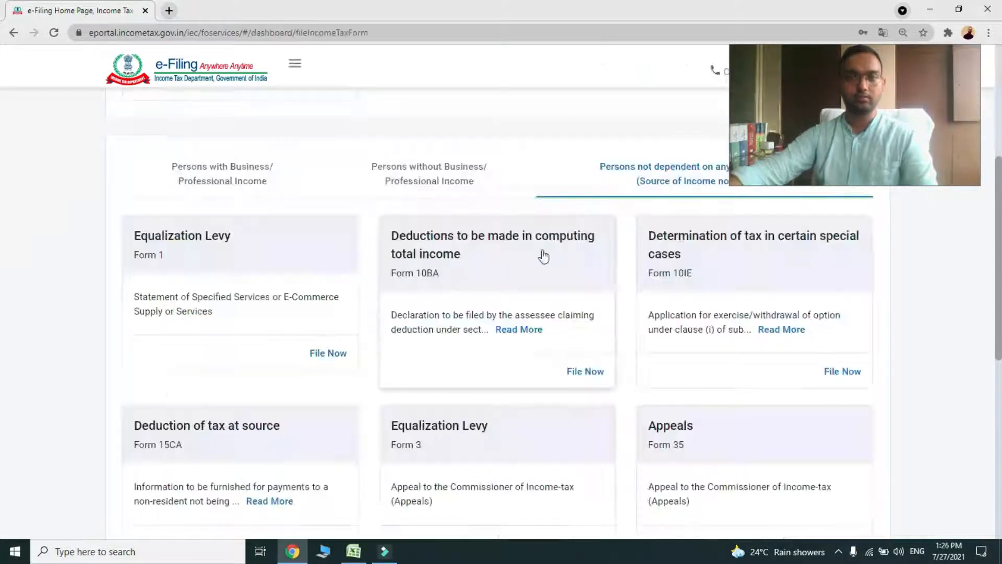
scroll(330, 229, up, 3)
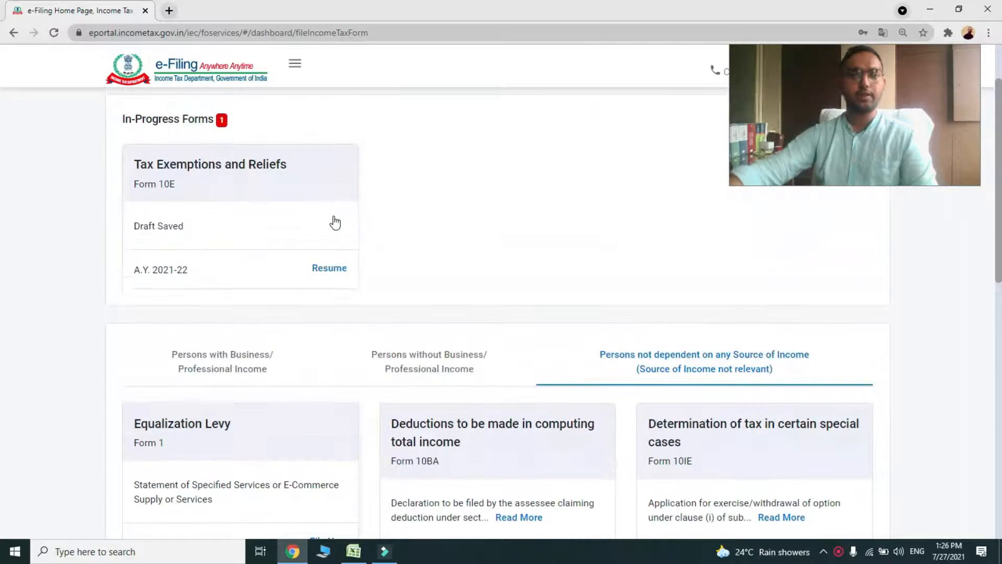
scroll(335, 222, down, 2)
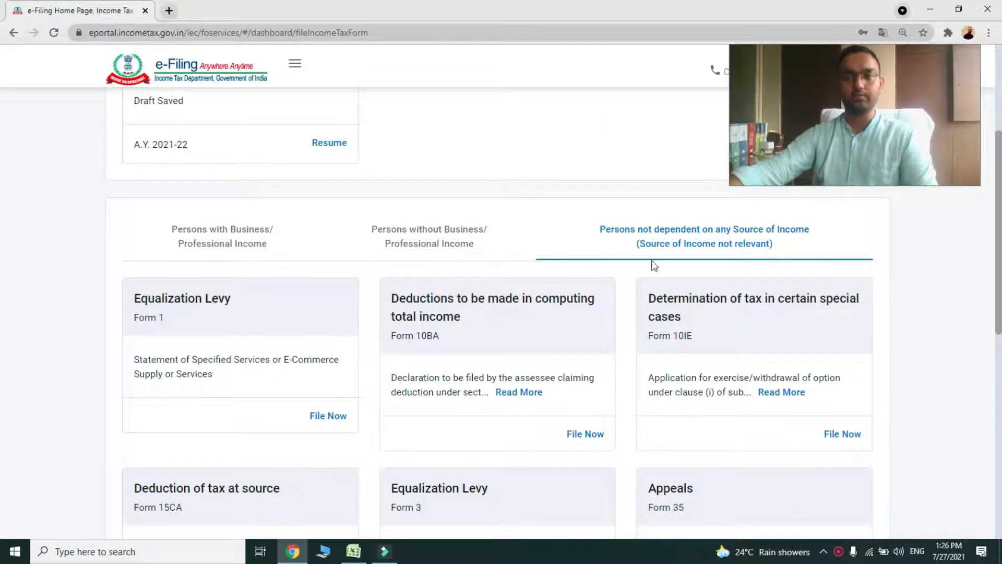
scroll(371, 262, down, 1)
scroll(447, 298, down, 1)
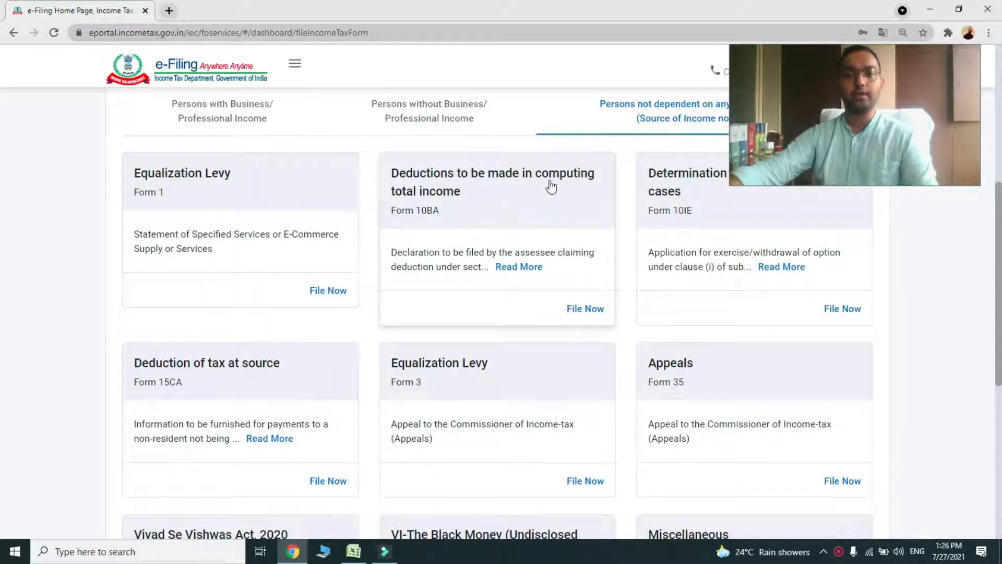
click(507, 187)
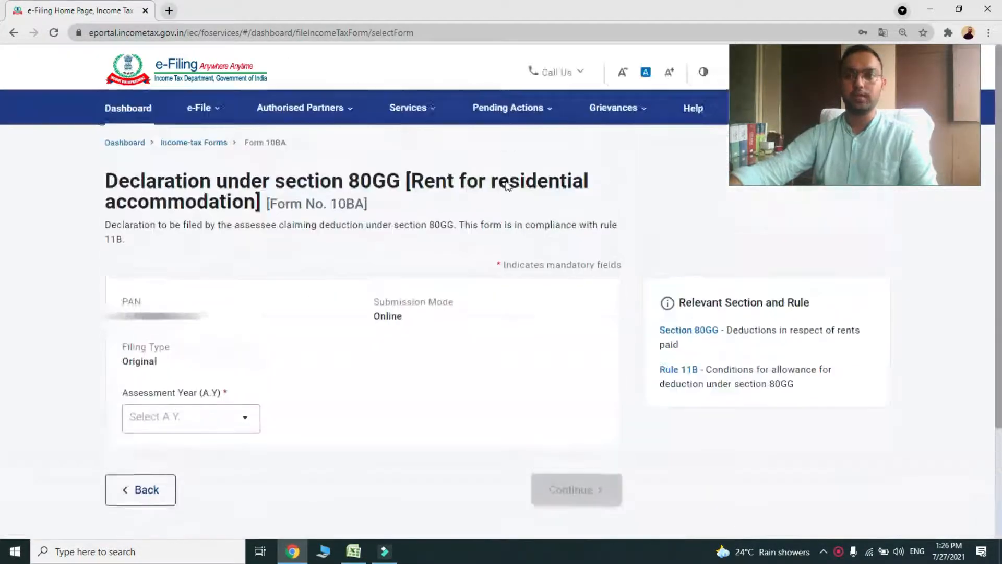
Choose assessment year 2021-22, continue, and start filing from the instructions page
scroll(372, 397, down, 2)
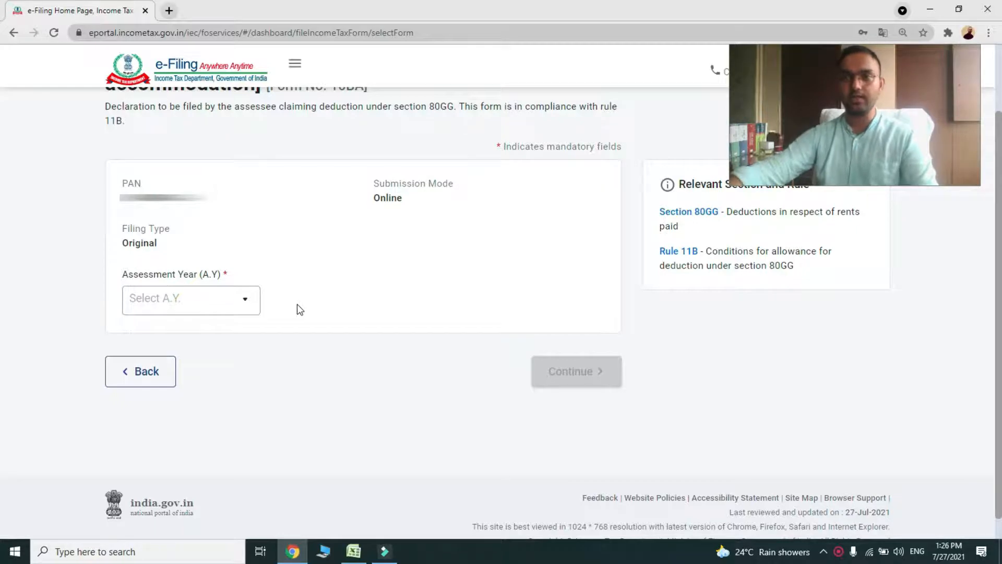
click(244, 304)
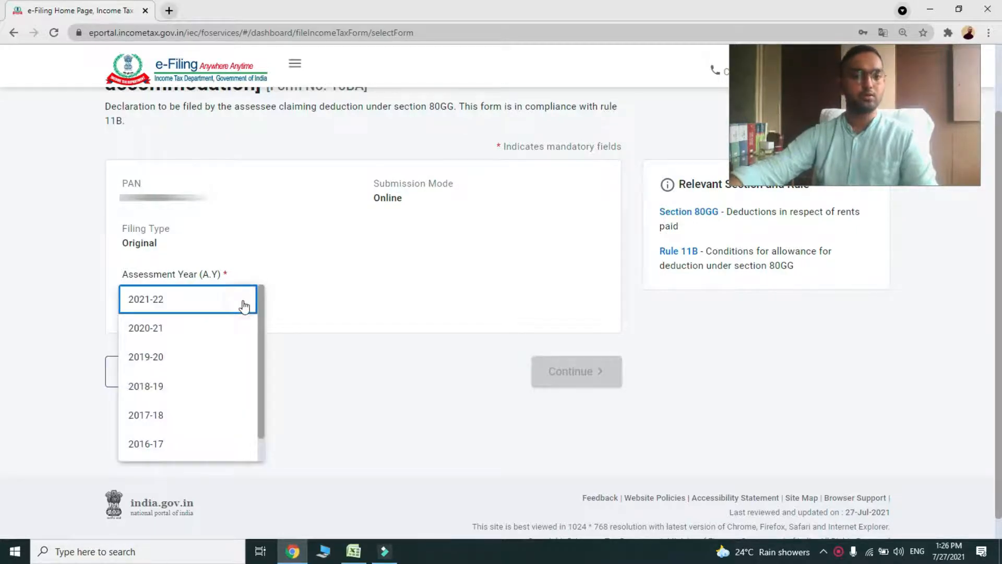
click(155, 301)
click(441, 295)
click(574, 379)
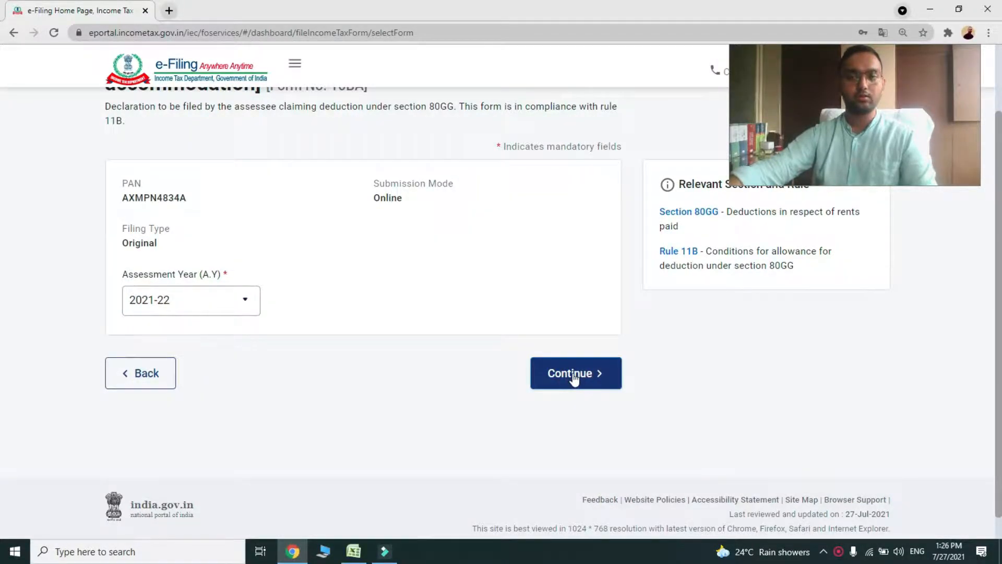
click(573, 374)
scroll(313, 313, down, 1)
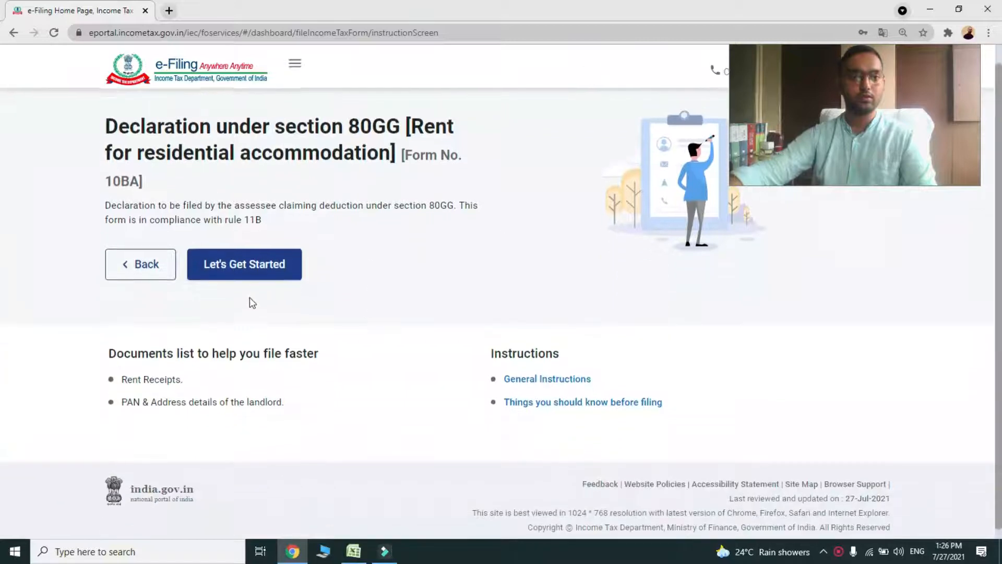
click(272, 267)
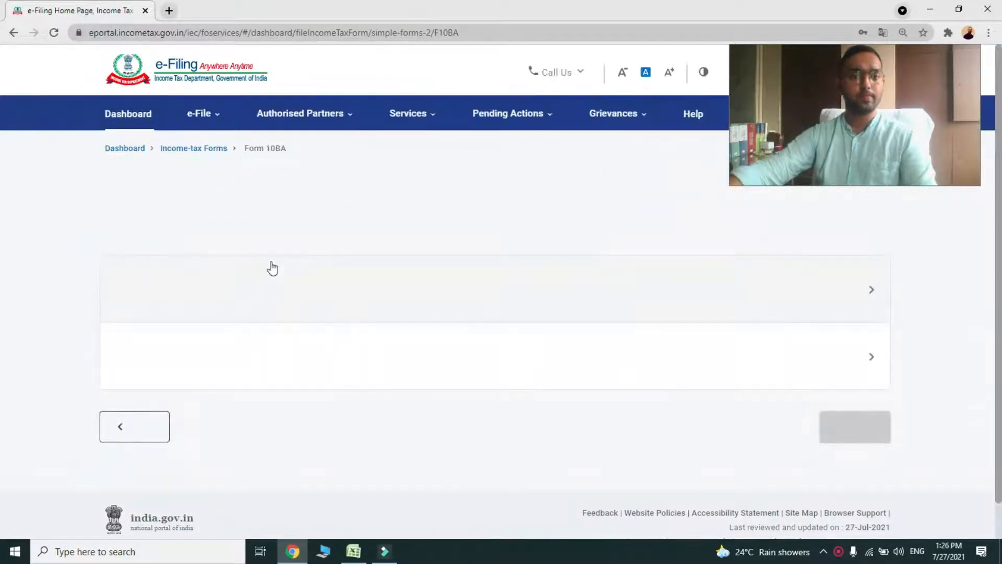
Expand House 1 rent details and enter total rent paid of 96,000
scroll(586, 358, down, 1)
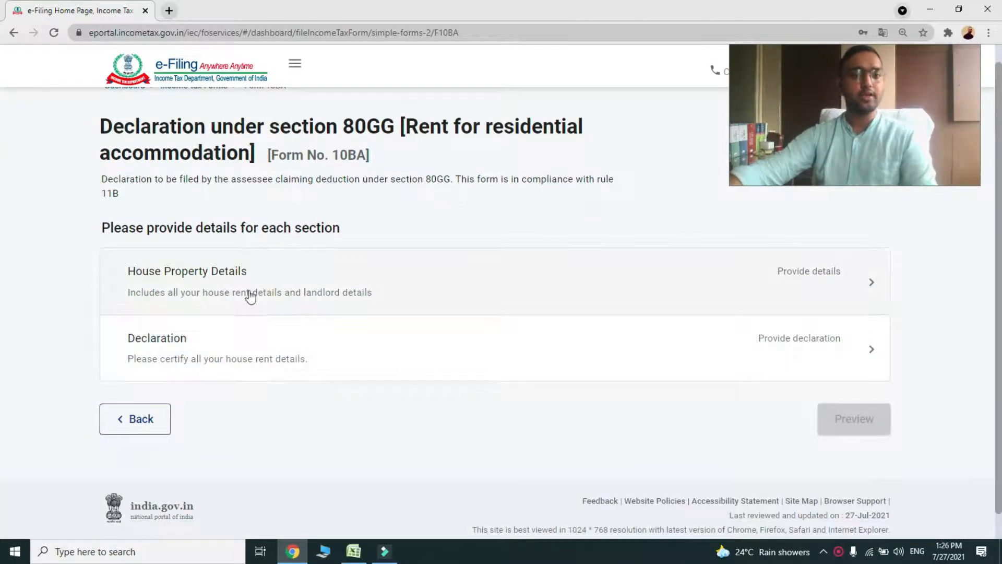
click(247, 273)
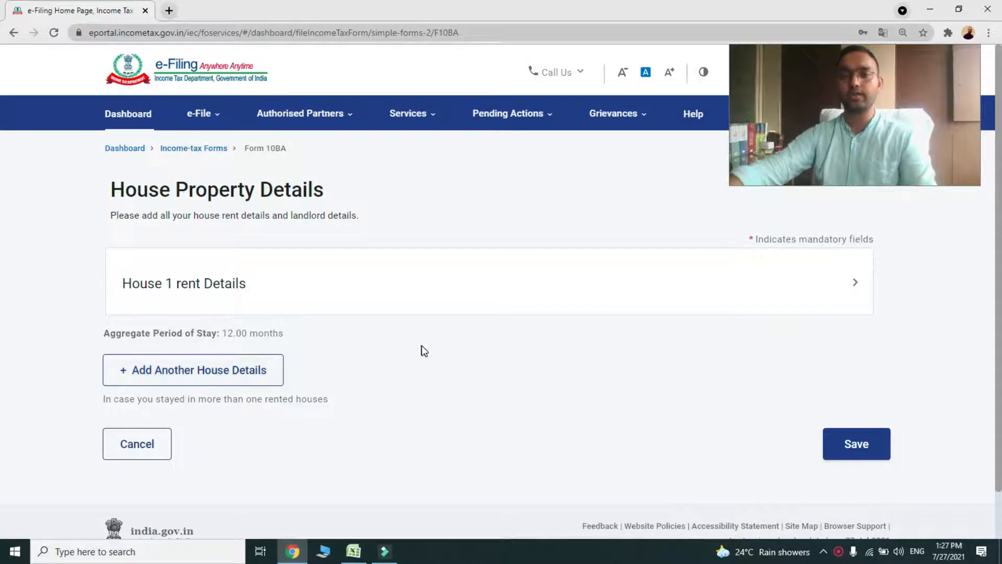
click(222, 296)
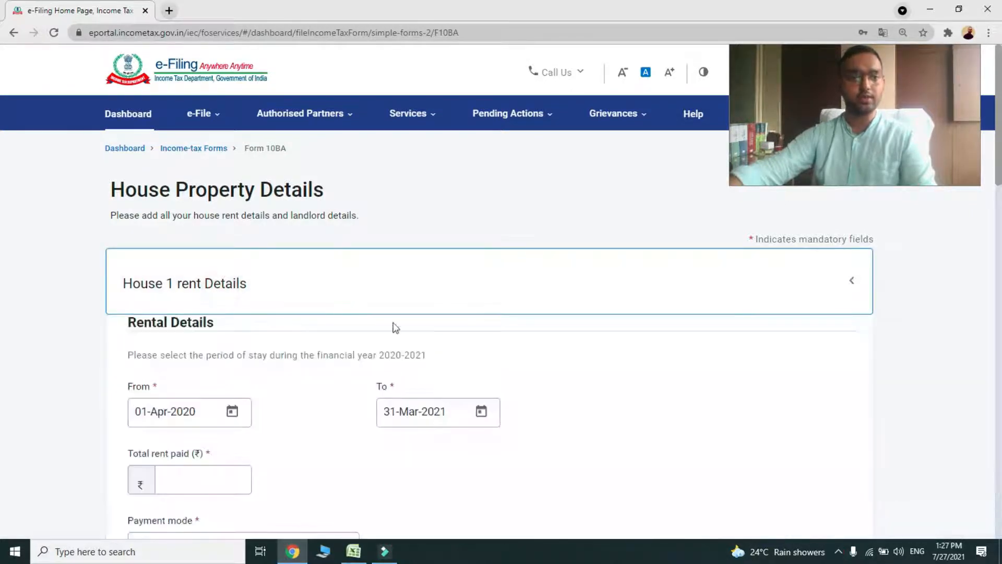
scroll(365, 323, down, 2)
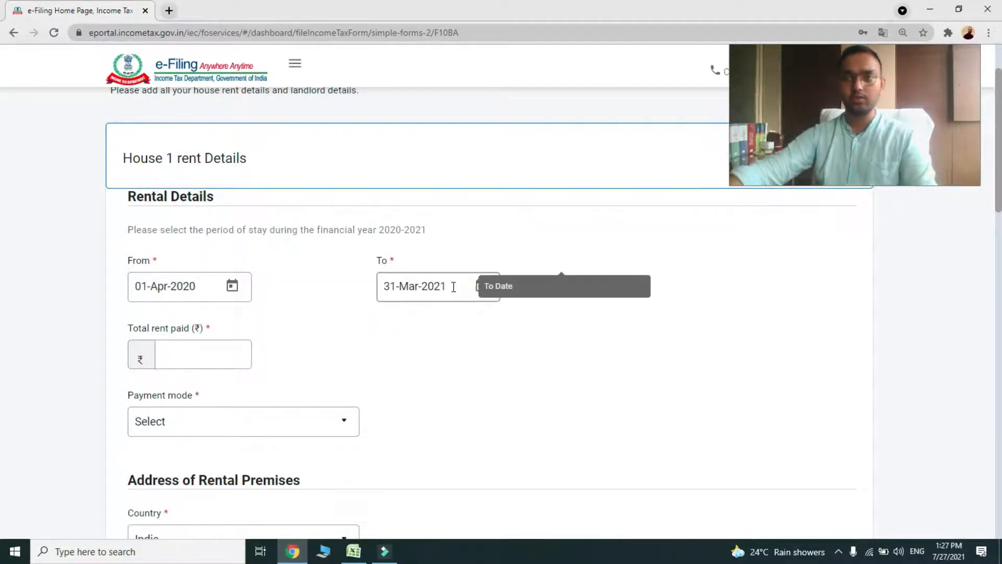
click(185, 288)
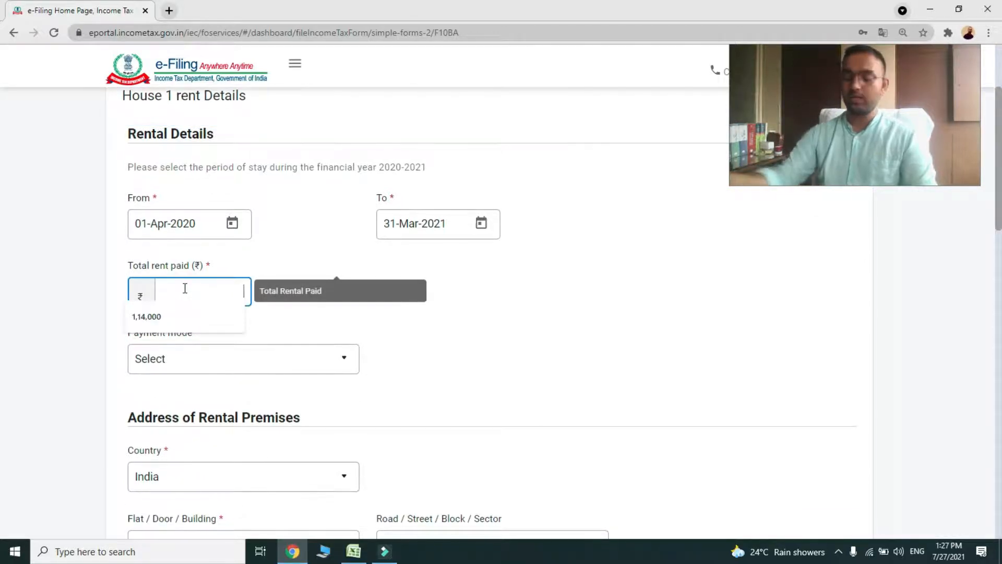
text(96,0)
text(0)
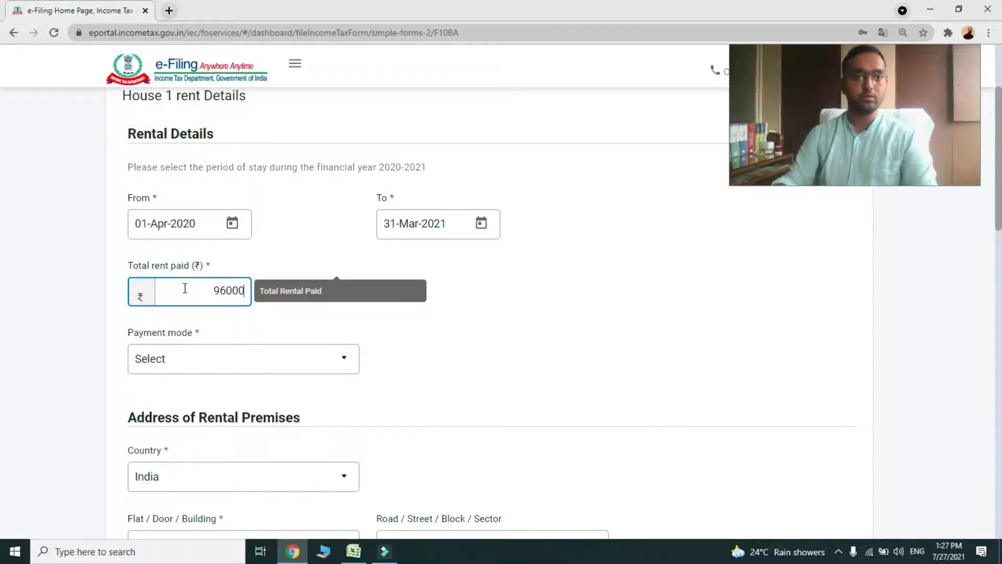
text(0)
click(588, 326)
Set the rent payment mode to Cash
scroll(318, 283, down, 2)
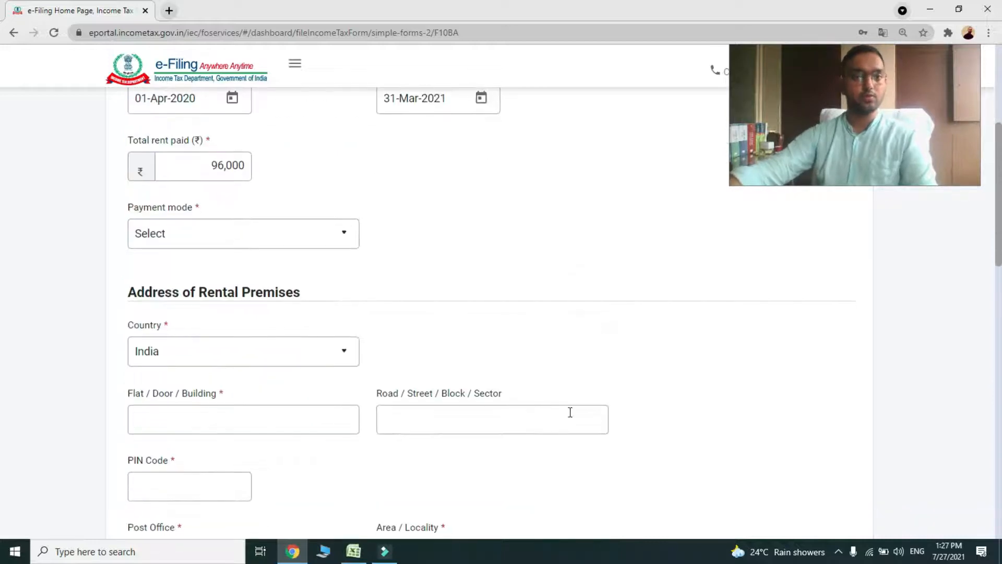
click(341, 234)
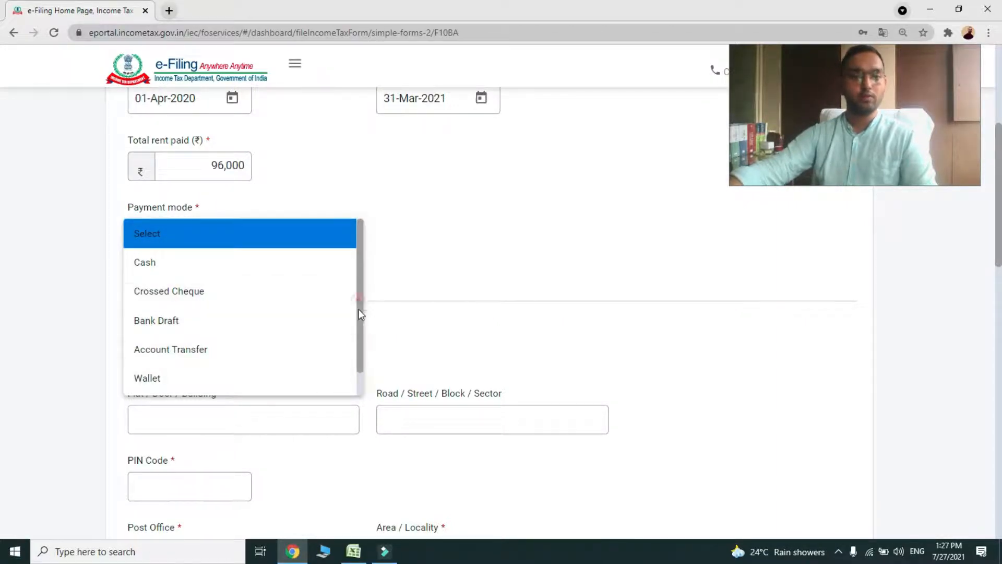
scroll(358, 299, down, 1)
scroll(359, 342, up, 1)
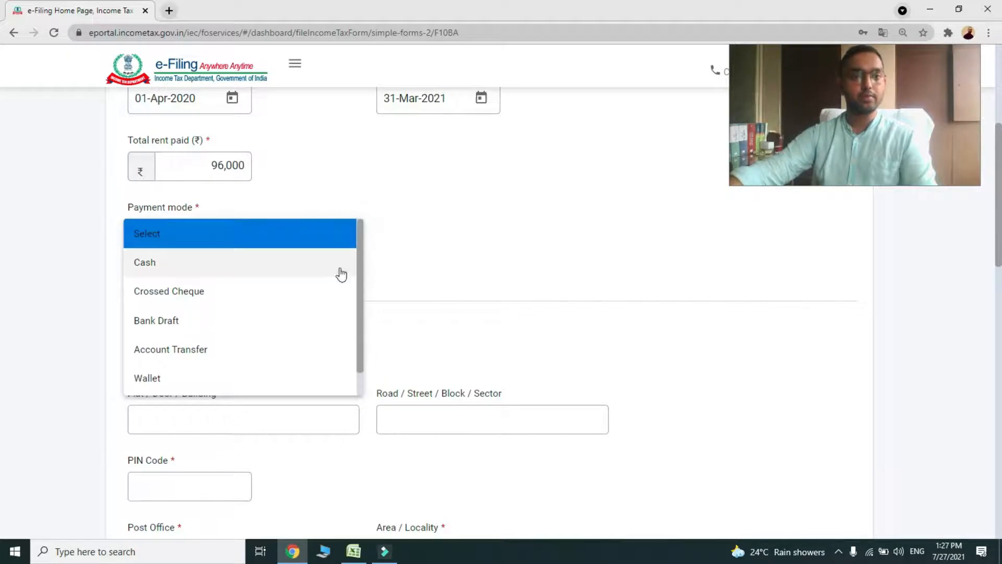
click(150, 269)
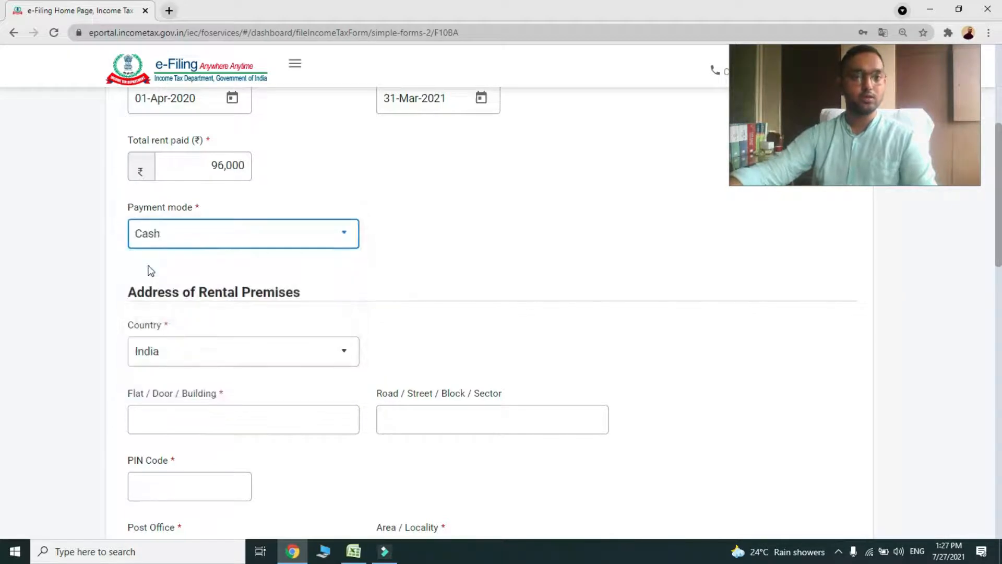
scroll(299, 235, down, 2)
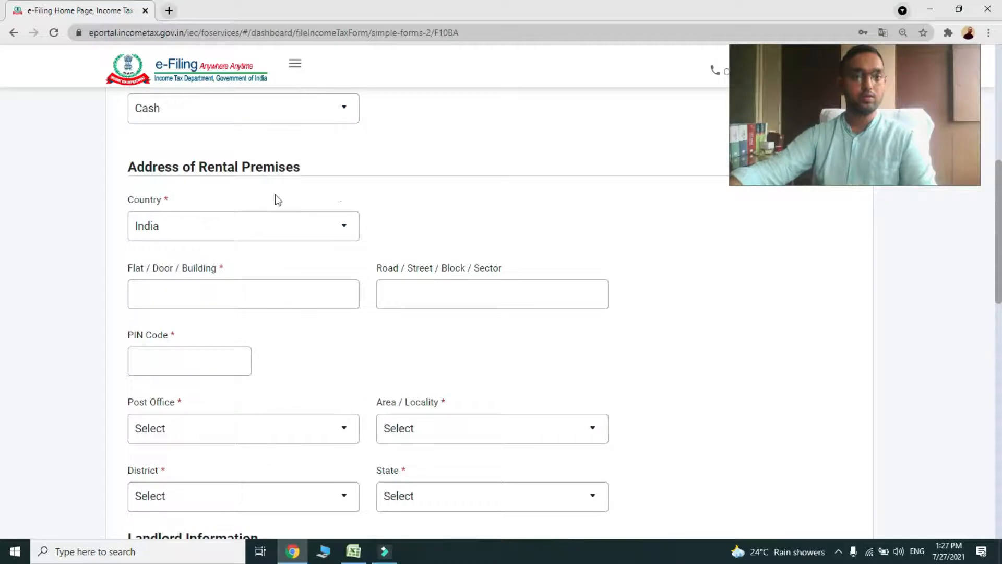
scroll(391, 195, down, 1)
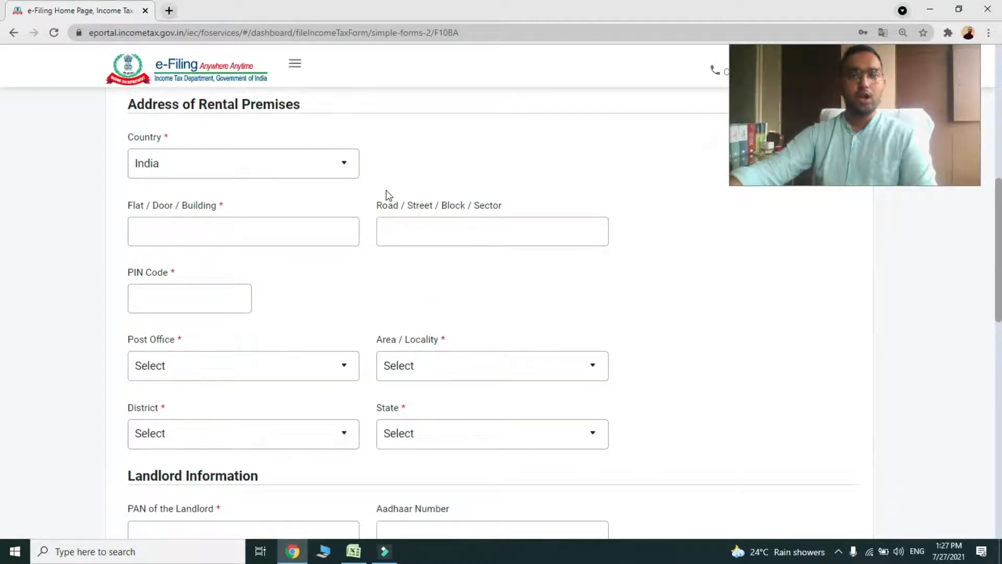
click(332, 165)
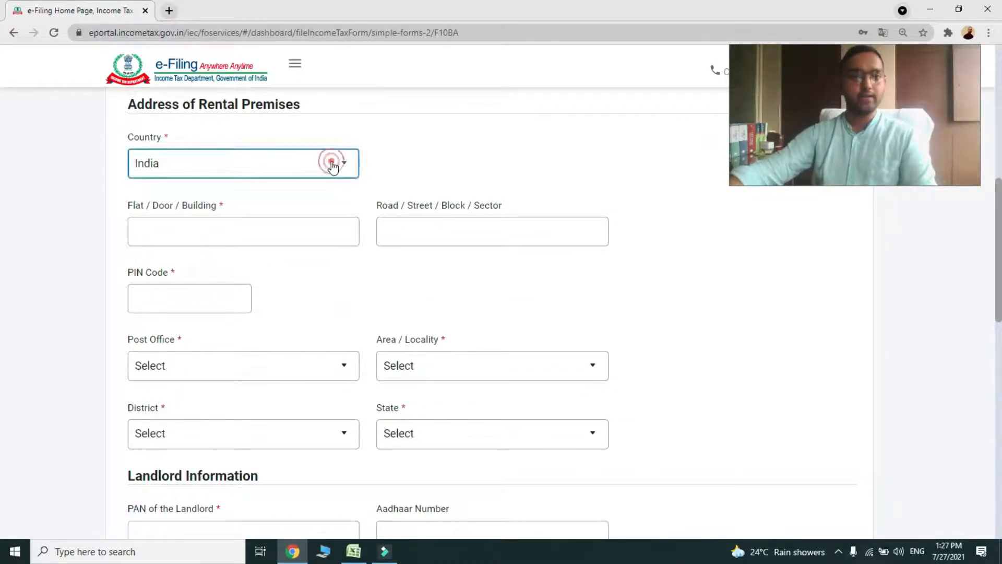
click(332, 168)
click(249, 229)
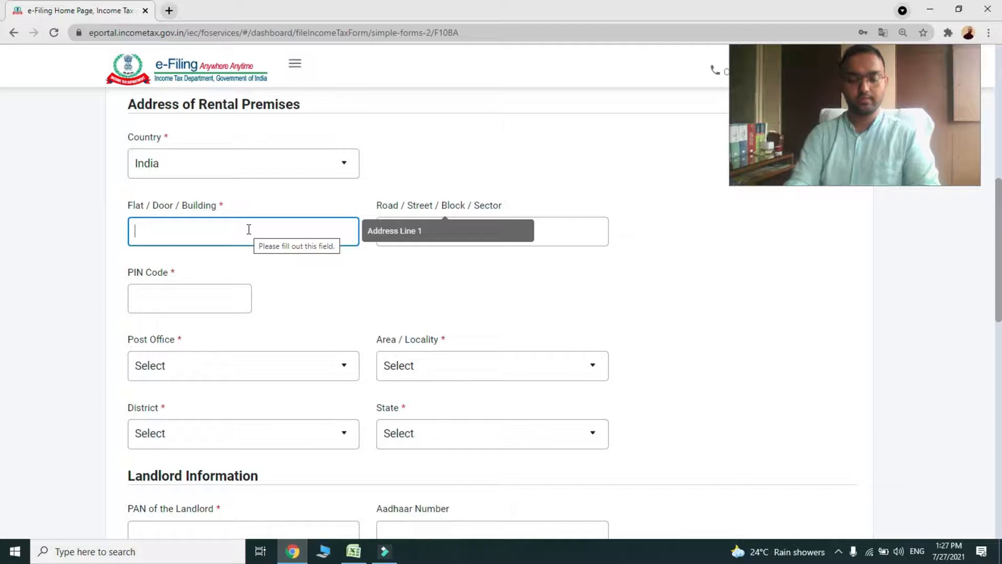
text(RV)
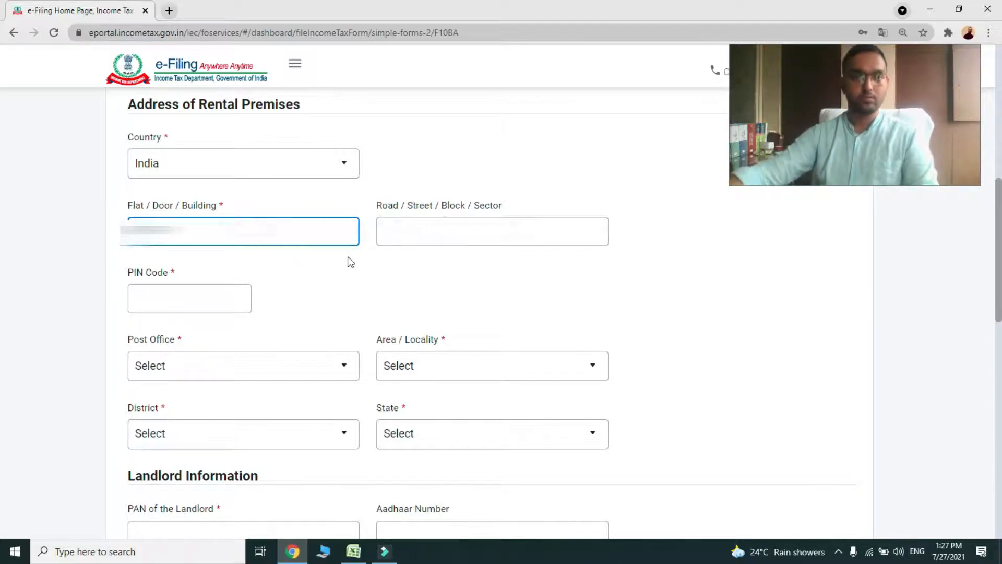
click(409, 230)
text(Bawadiya)
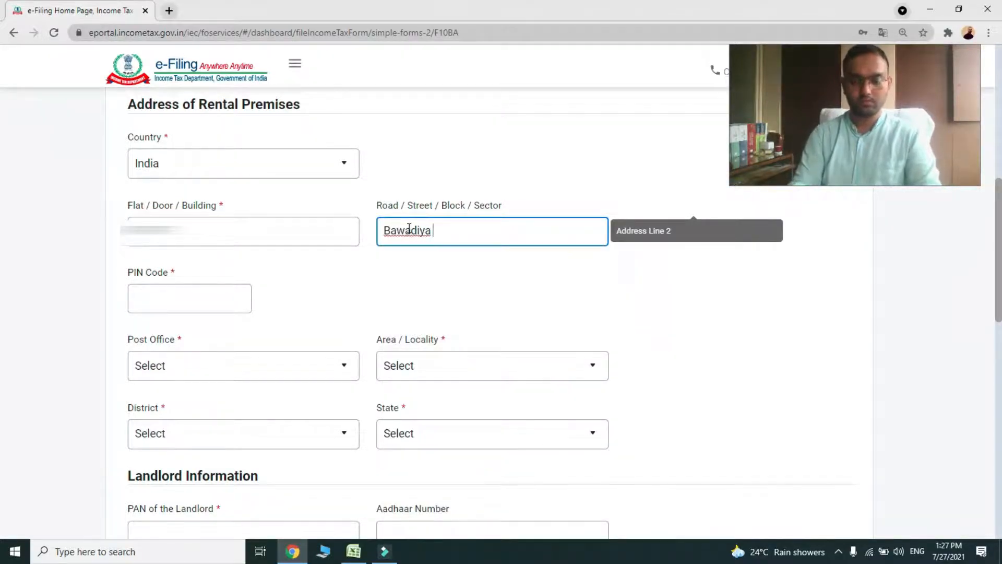
text( Kalan)
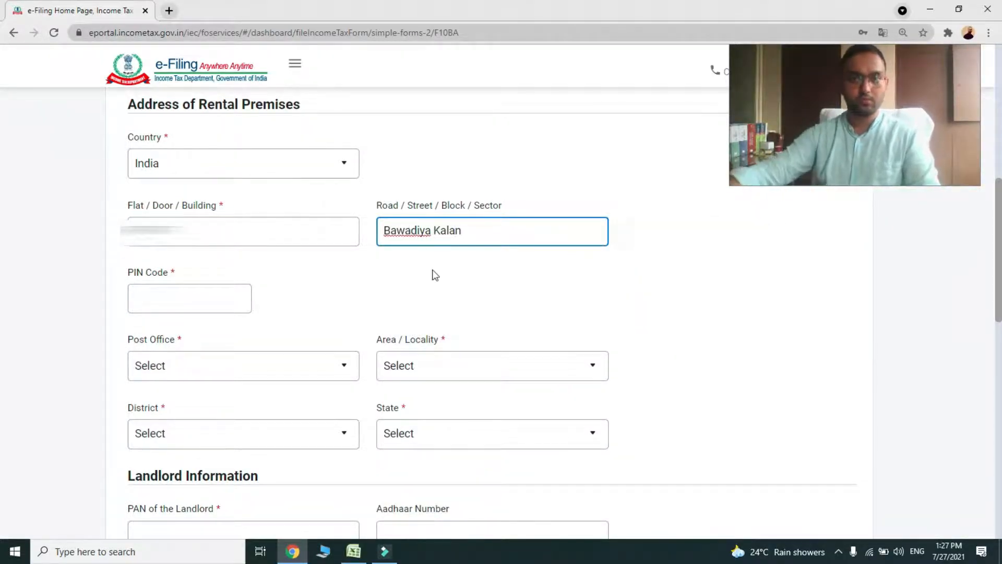
click(174, 298)
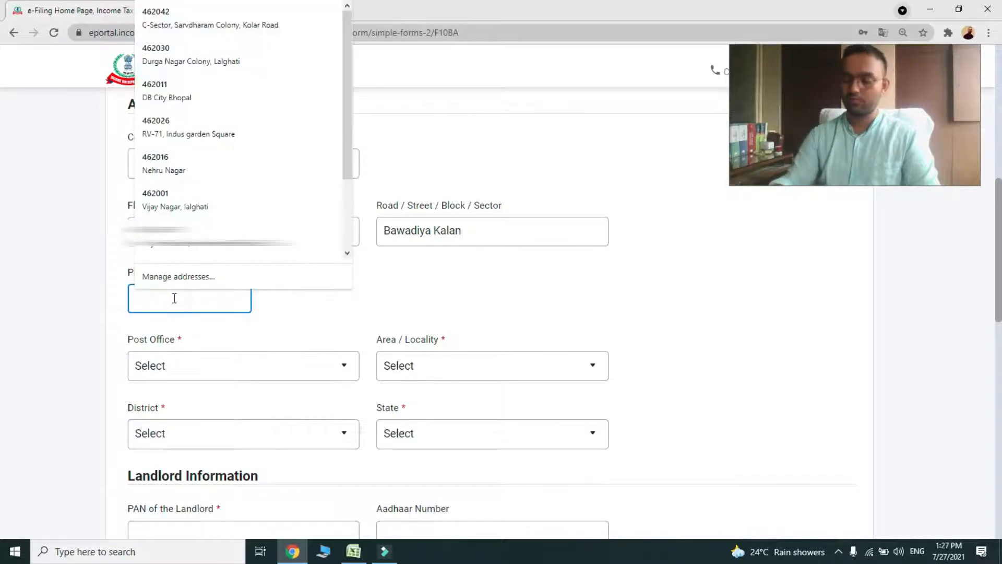
text(462026)
click(349, 284)
Choose post office Bawadia Kalan B.O and locality Huzur for the rental premises
scroll(331, 265, down, 2)
click(342, 242)
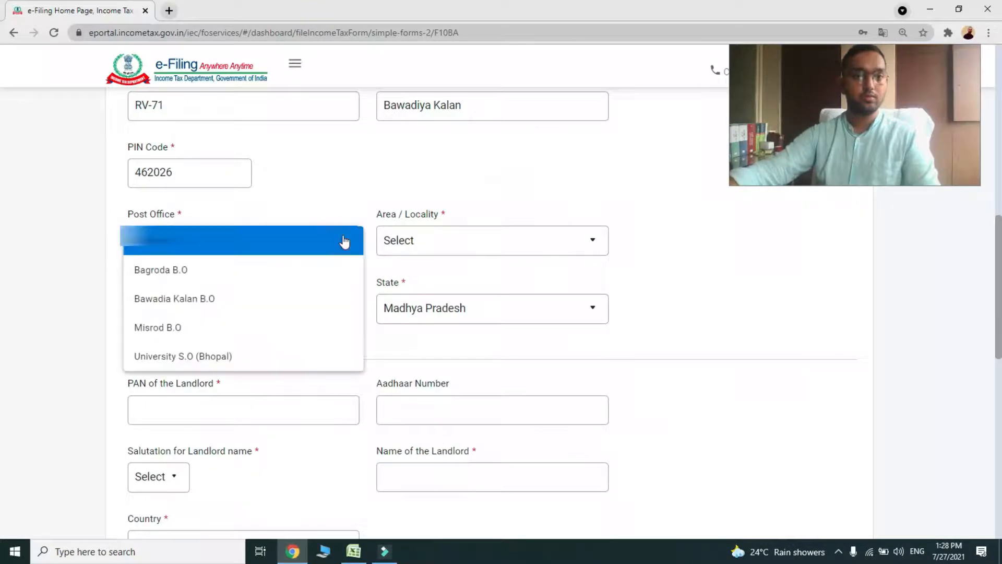
click(219, 308)
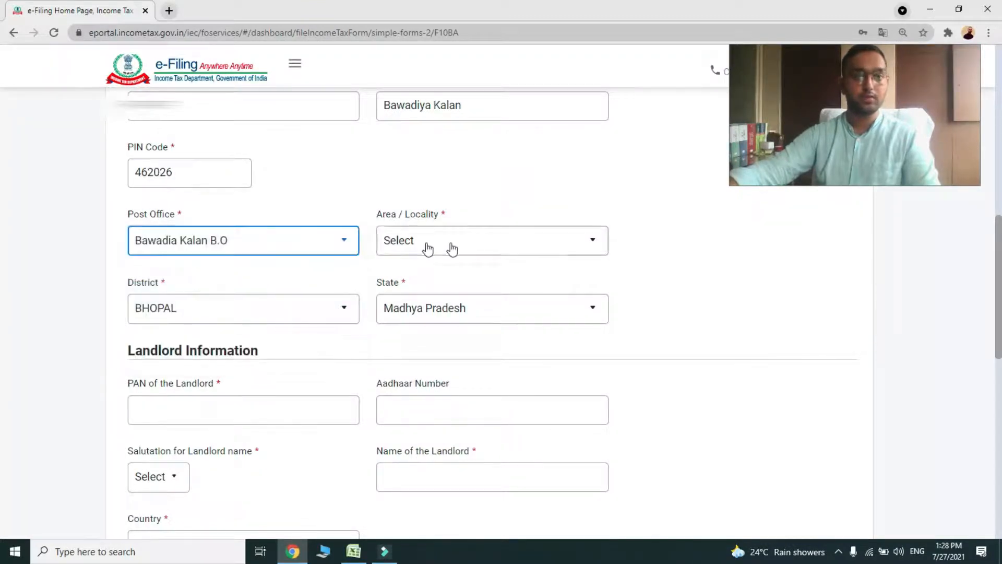
click(591, 245)
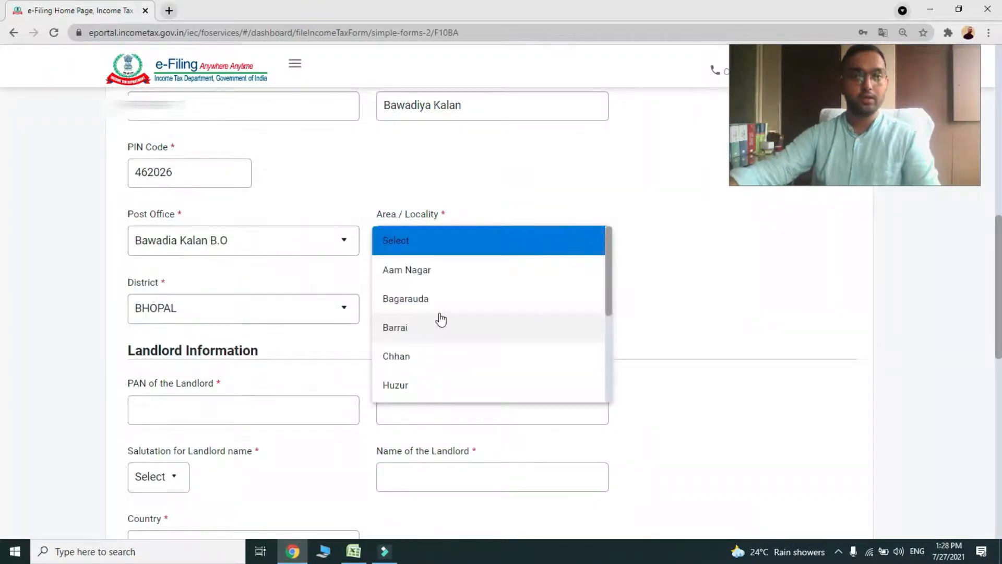
scroll(433, 378, down, 1)
scroll(435, 377, down, 1)
click(396, 324)
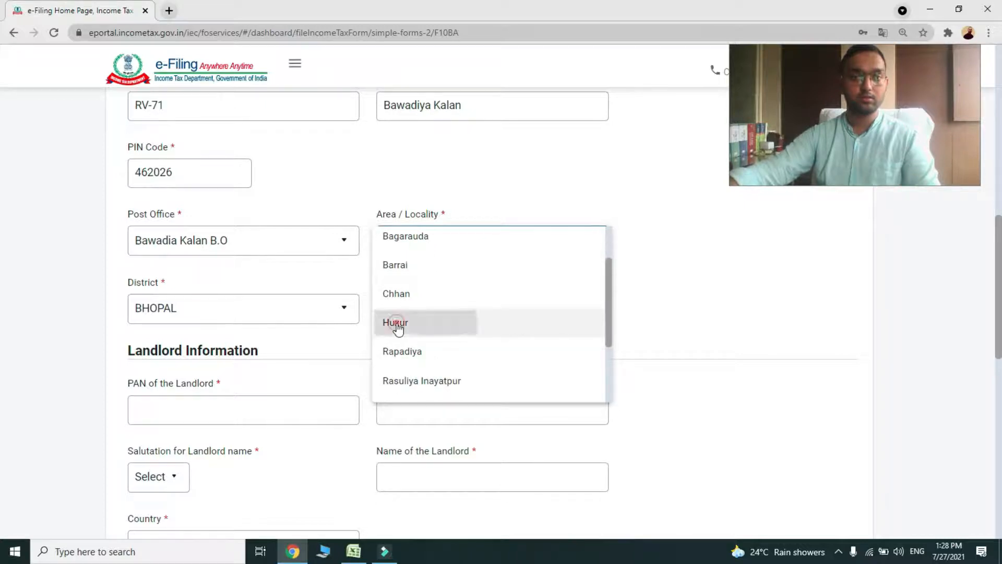
scroll(398, 315, down, 1)
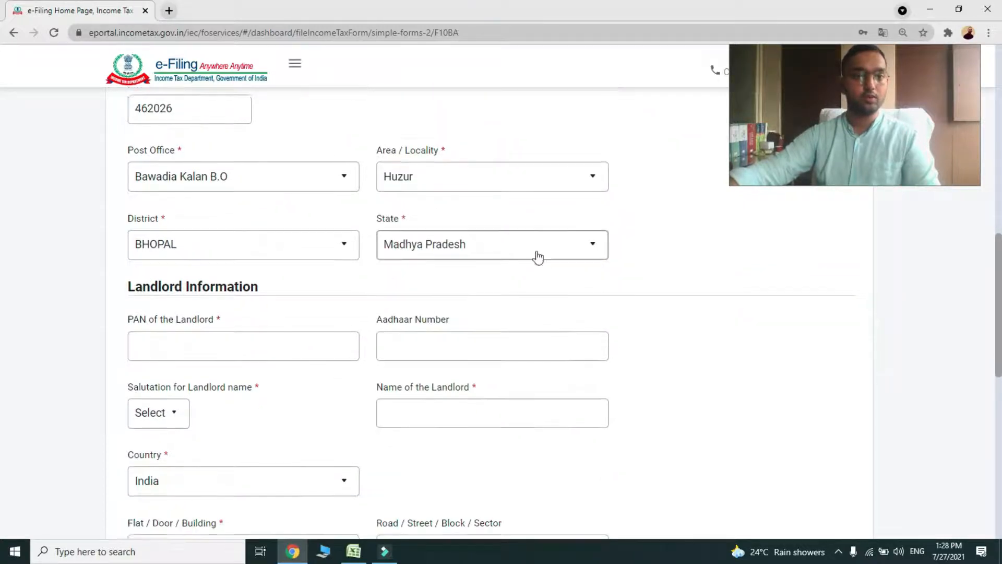
scroll(538, 257, down, 1)
click(197, 284)
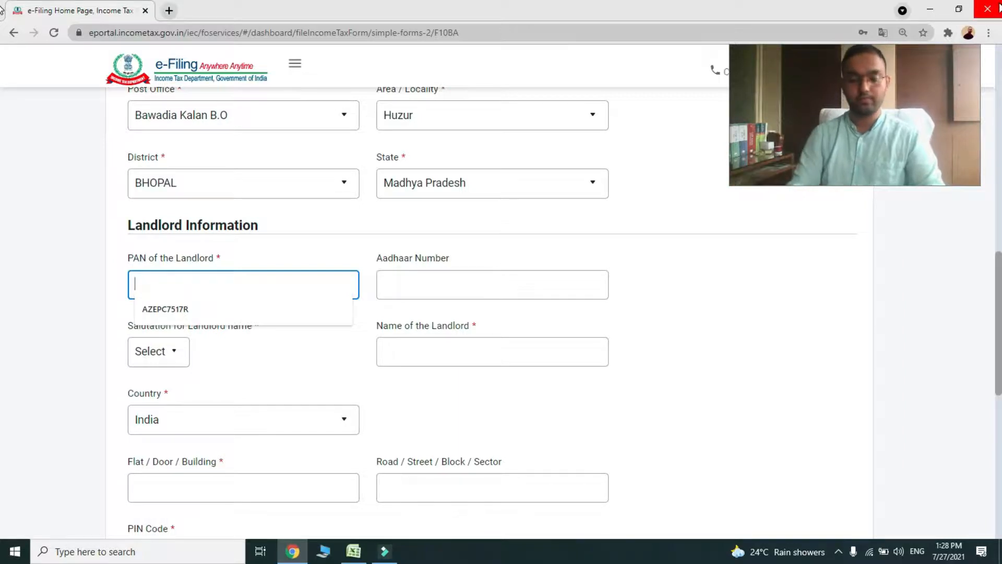
Enter the landlord's PAN
text(B??)
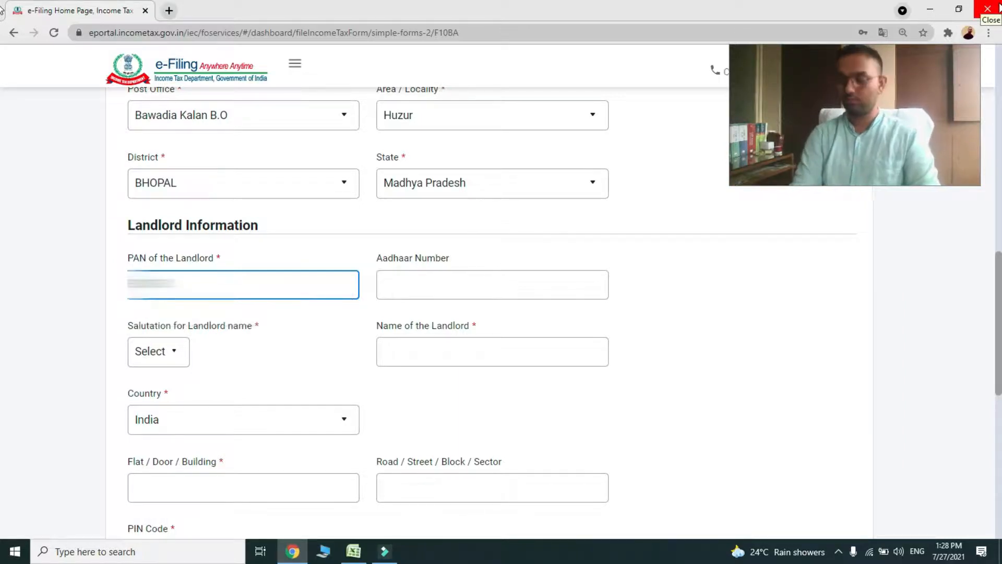
text(??)
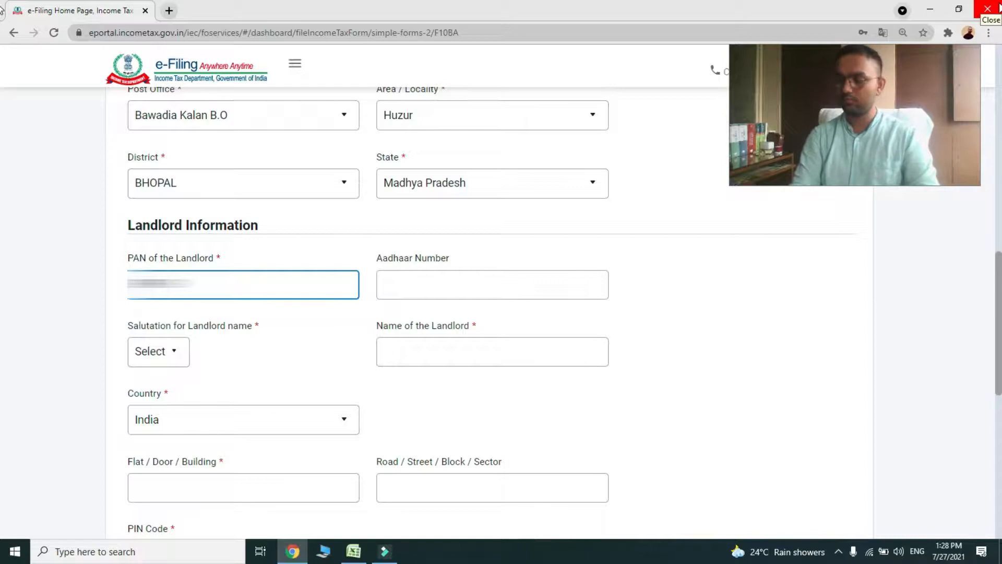
text(??)
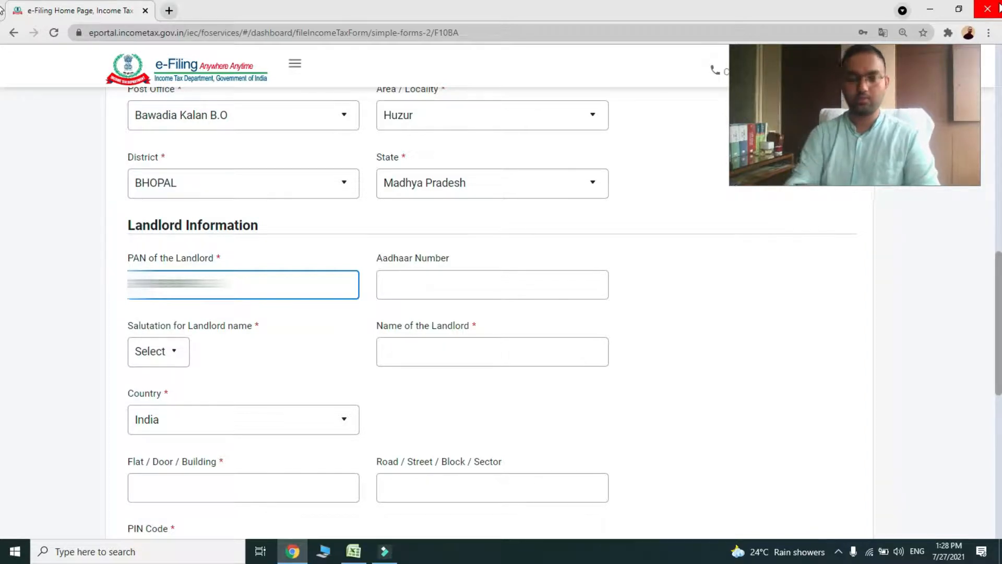
click(778, 280)
scroll(401, 292, down, 1)
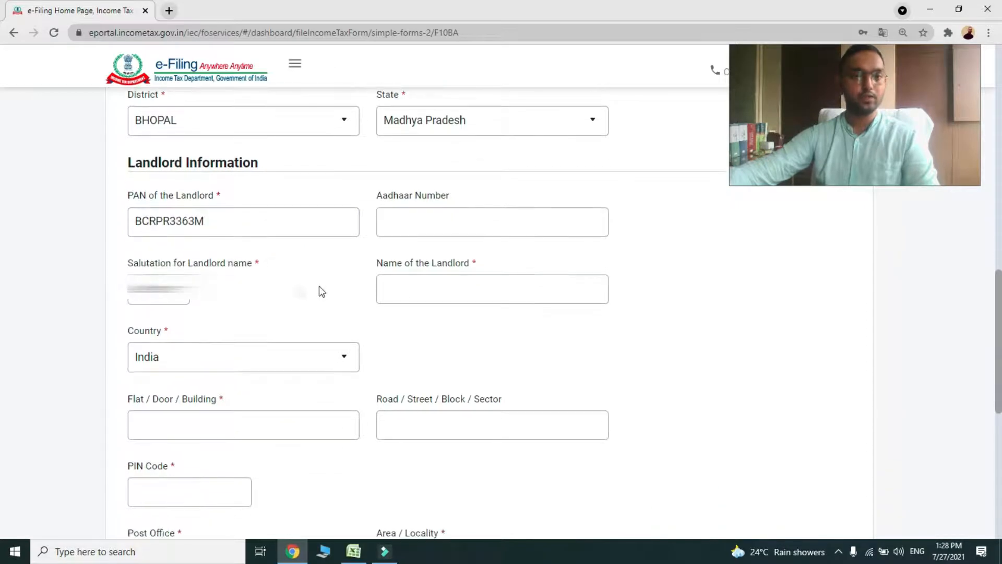
scroll(318, 285, down, 1)
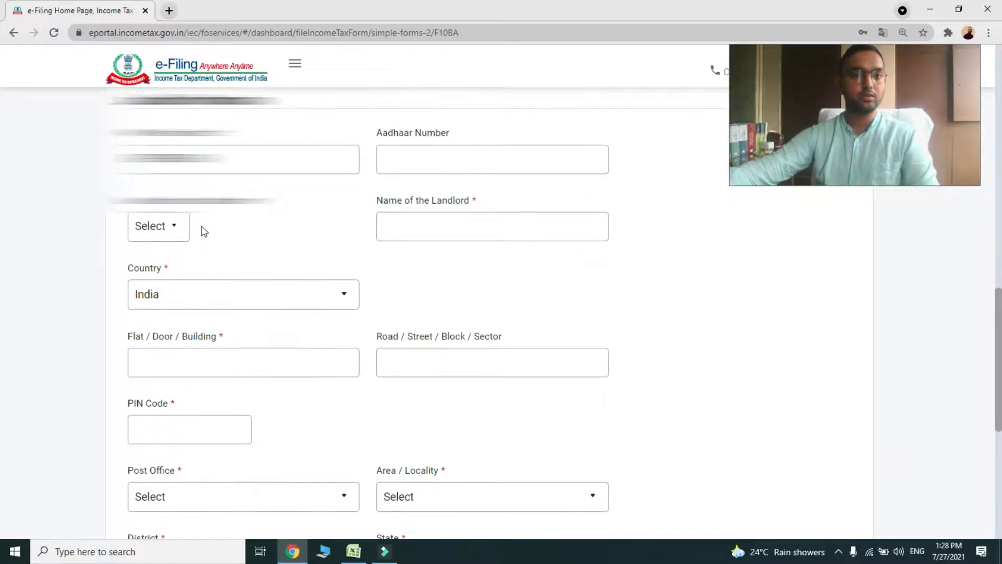
Set the landlord's title to Mr. and enter the landlord's full name
click(174, 227)
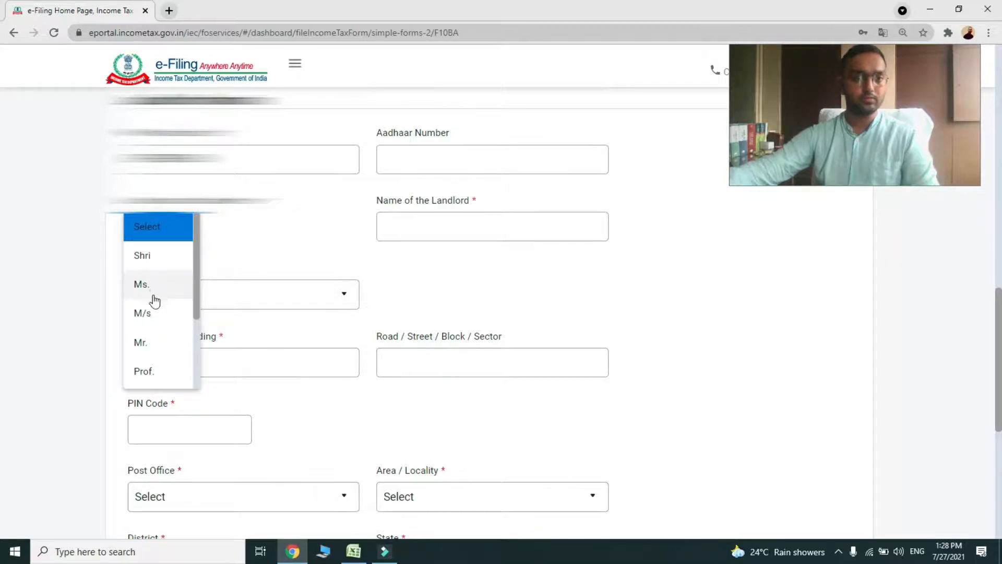
click(142, 347)
click(243, 249)
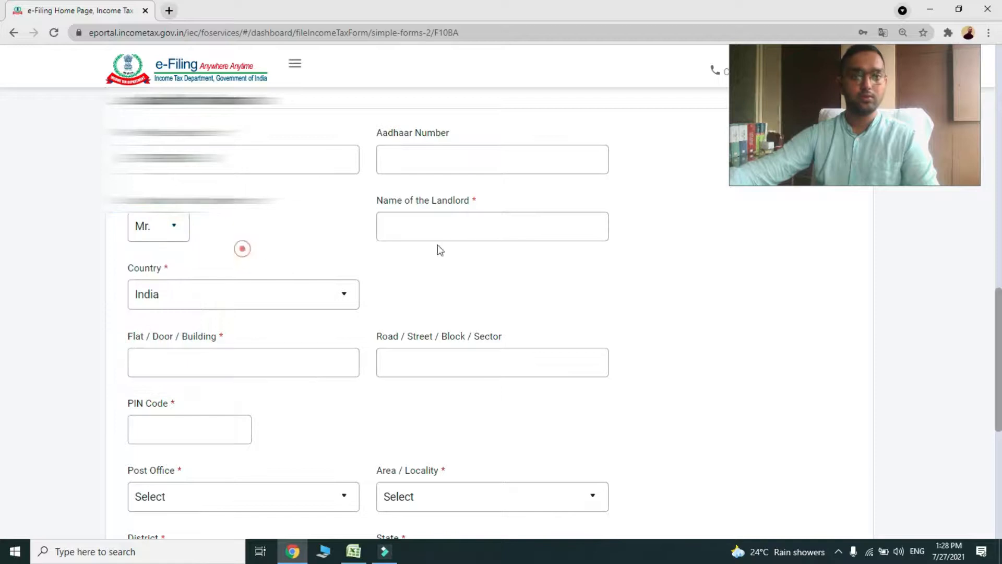
click(480, 229)
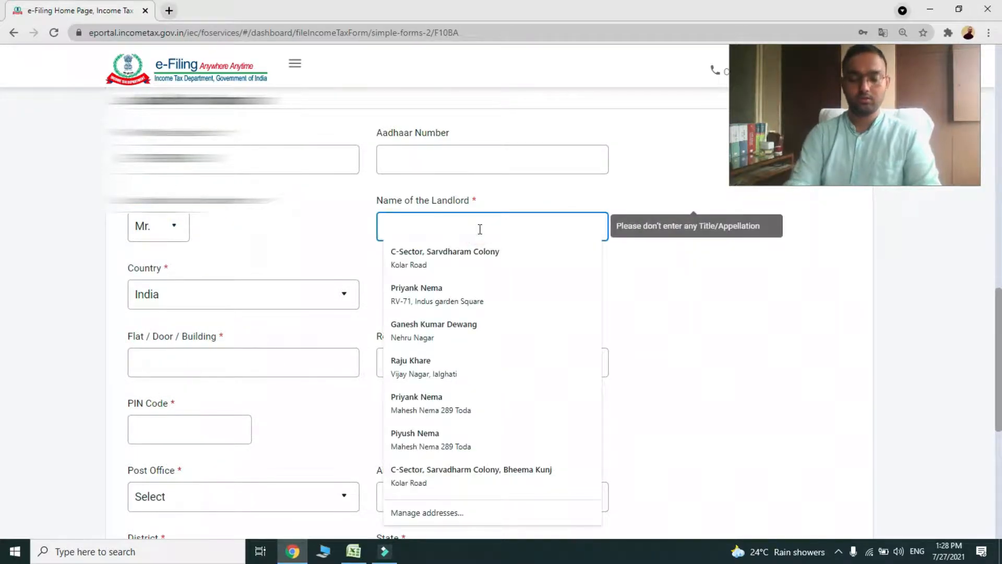
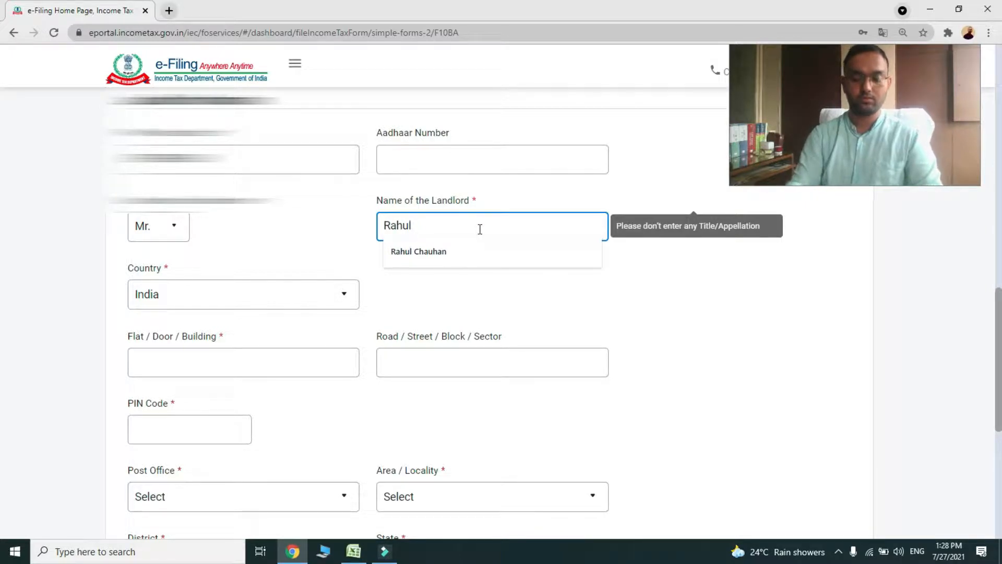
text(Deshmukh)
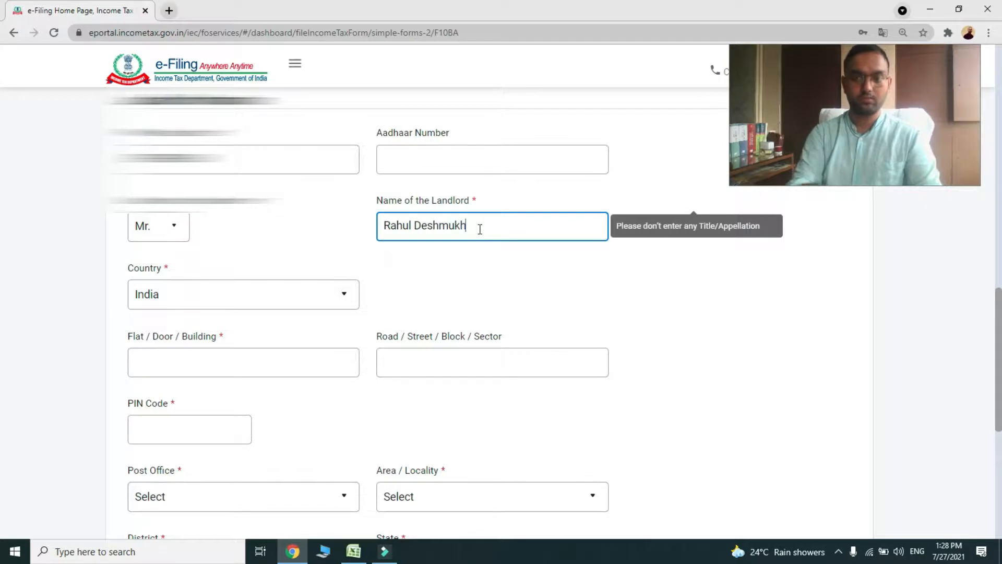
click(463, 276)
scroll(427, 264, down, 1)
scroll(338, 273, down, 1)
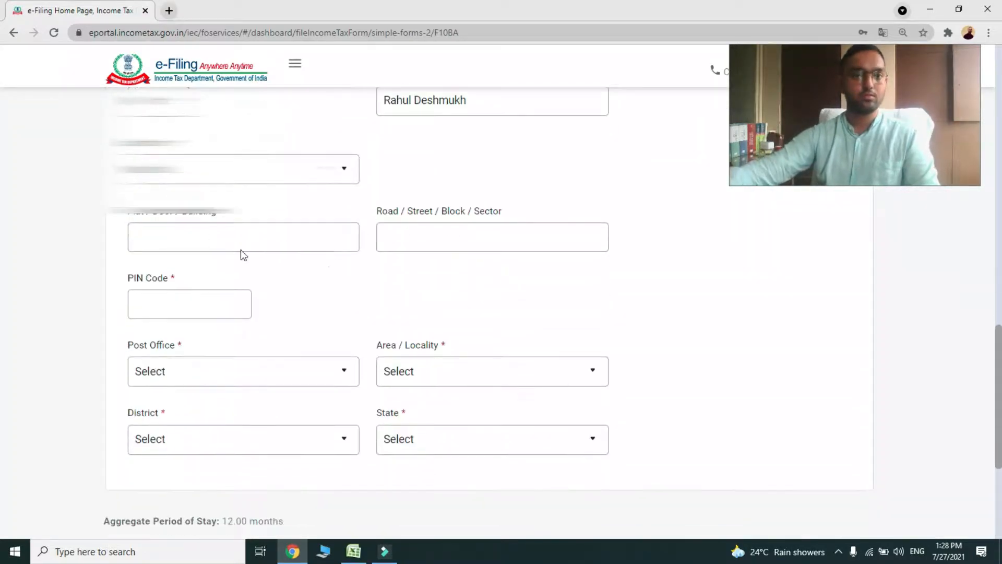
scroll(347, 236, up, 2)
scroll(350, 239, down, 2)
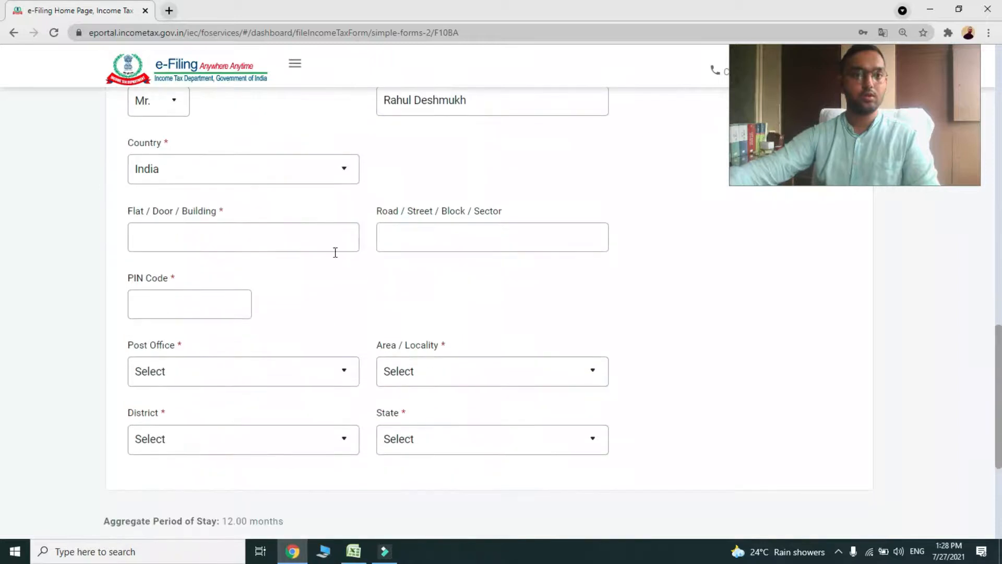
Fill the landlord's flat/building and road lines from saved autofill suggestions
click(171, 236)
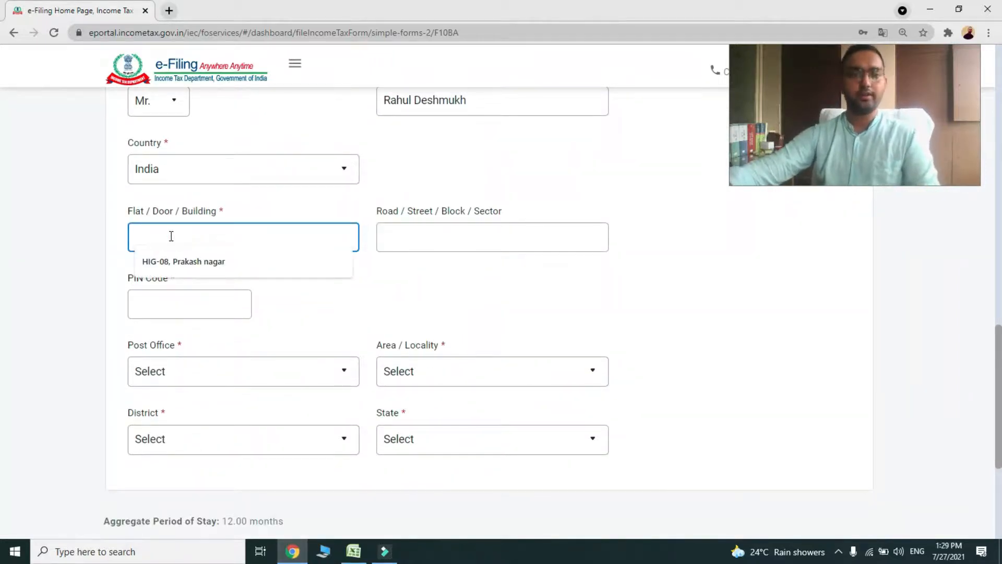
click(181, 260)
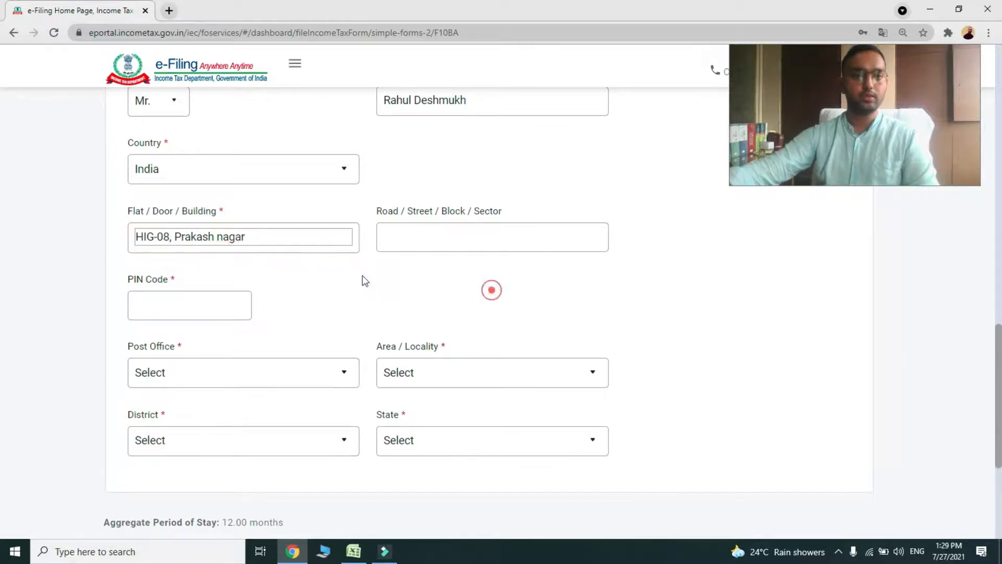
click(474, 231)
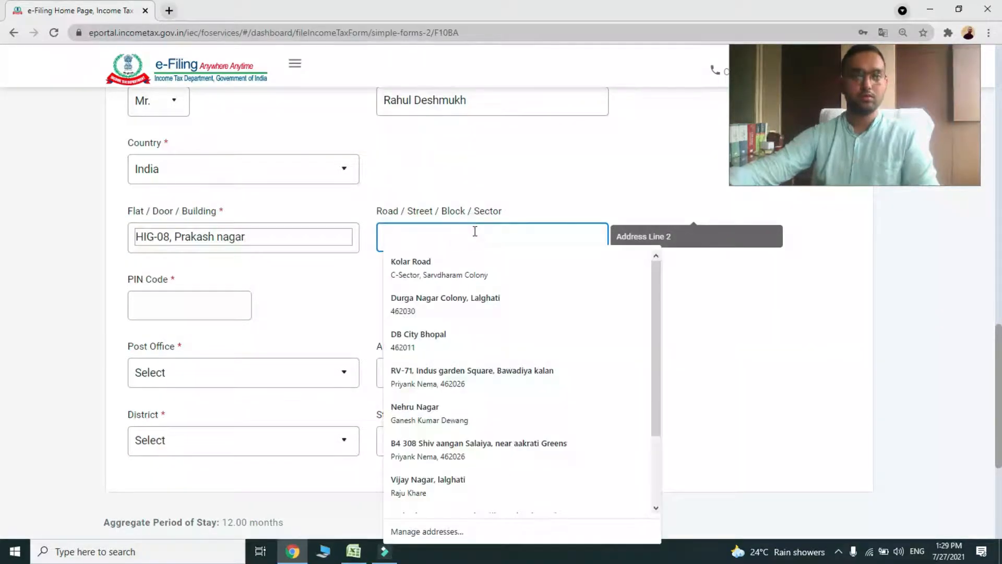
click(417, 274)
scroll(371, 290, down, 1)
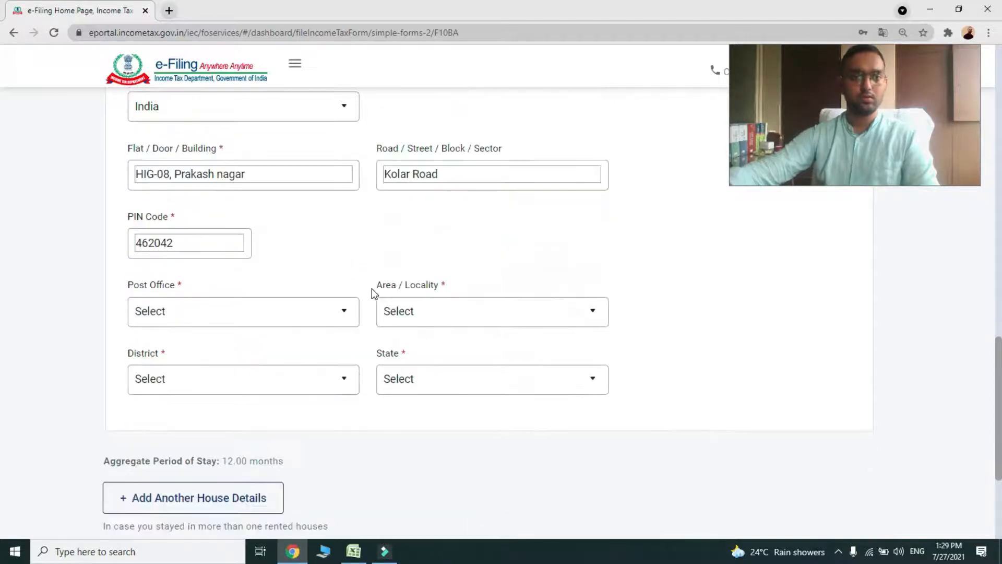
Choose the post office and locality for the landlord's address
click(222, 314)
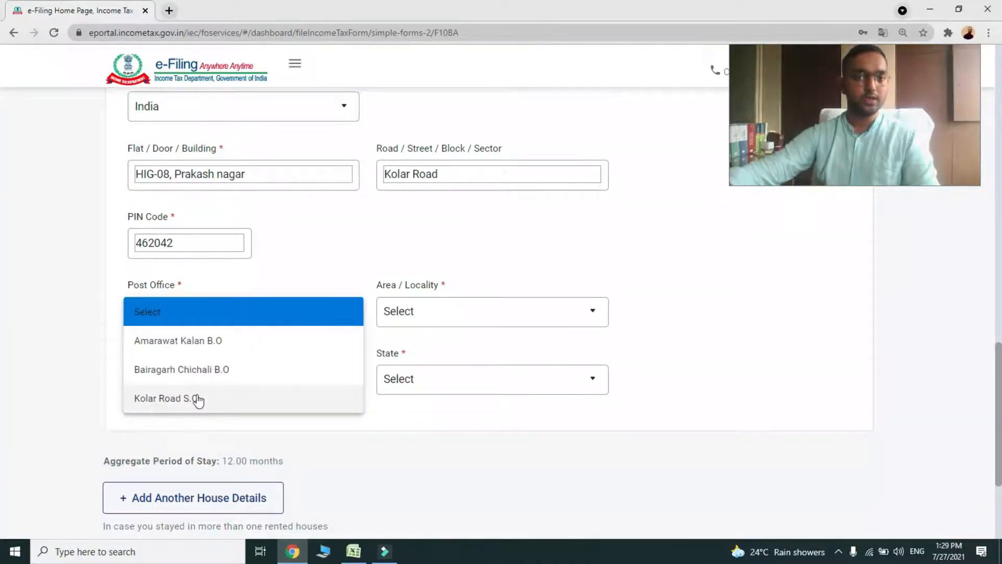
scroll(193, 376, down, 1)
click(194, 336)
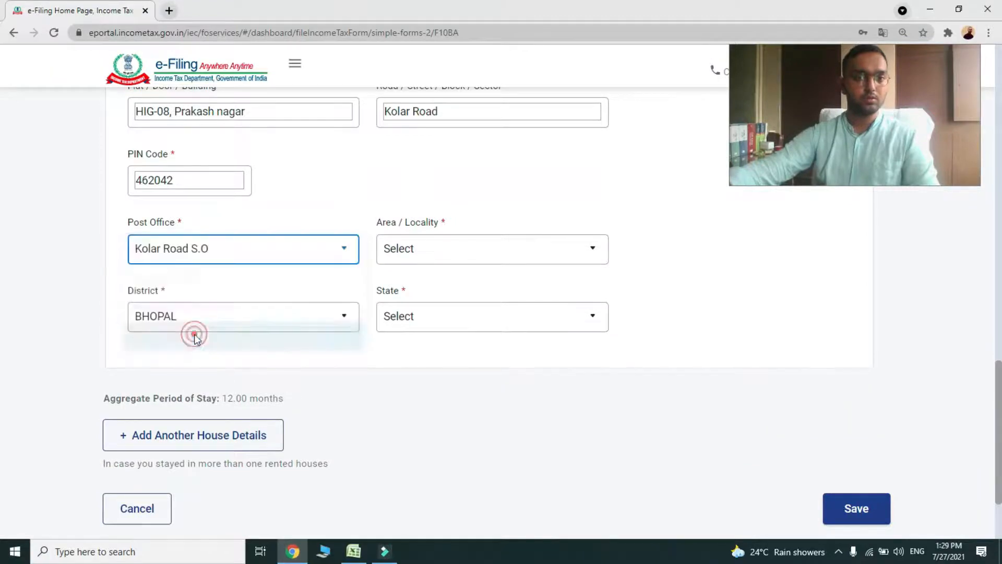
click(472, 254)
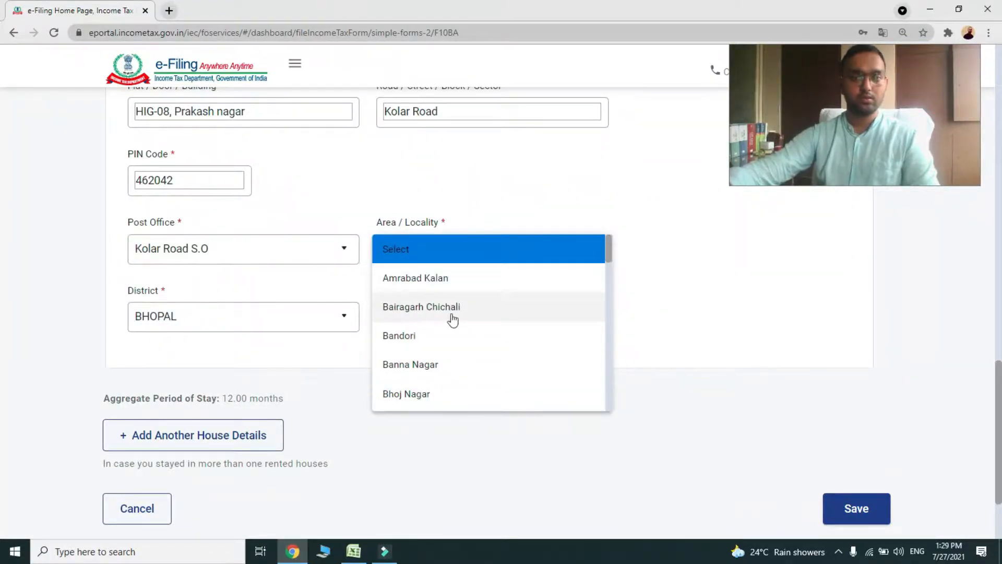
click(424, 316)
scroll(418, 358, down, 1)
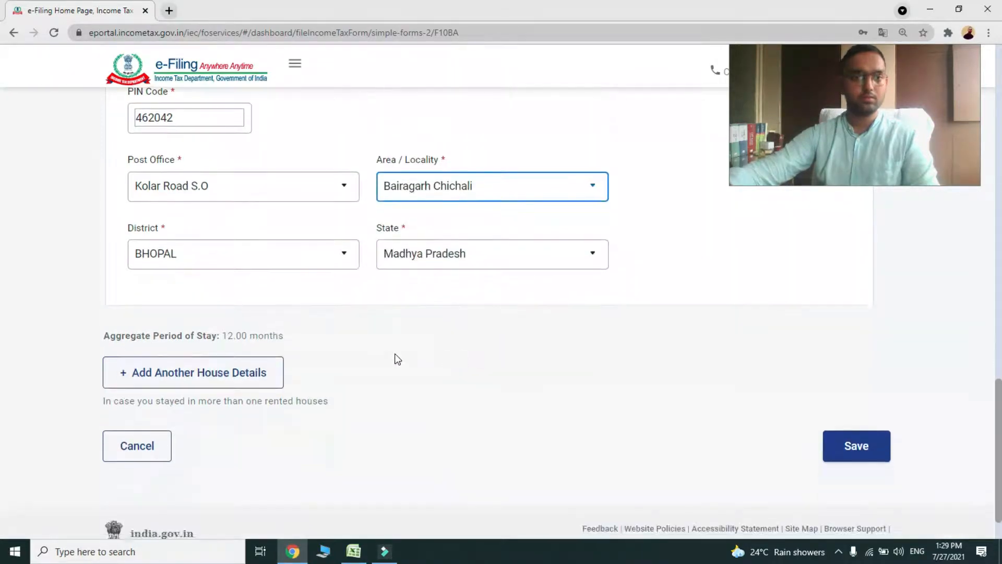
scroll(395, 358, down, 1)
Save the house property and landlord details
click(839, 385)
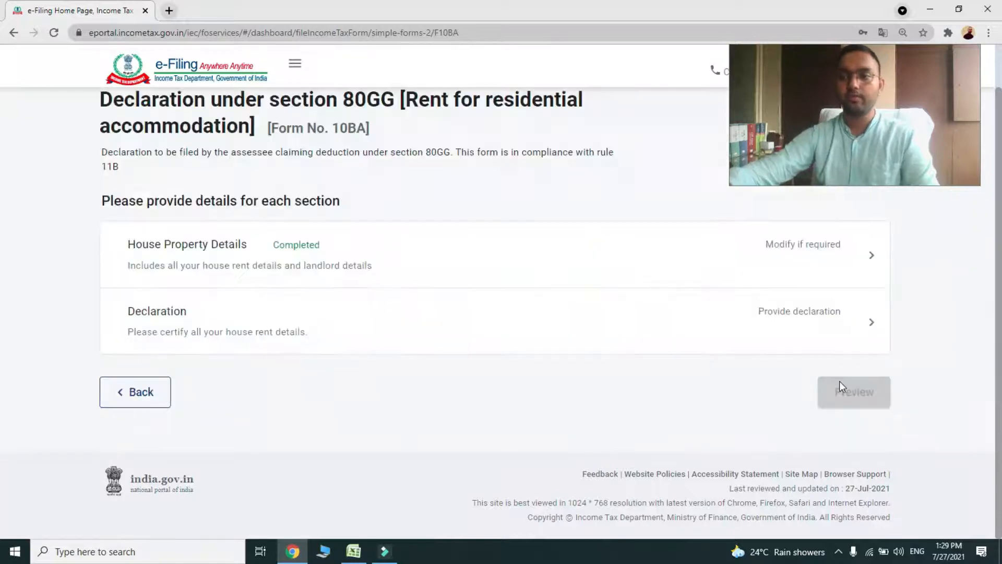
scroll(365, 341, up, 2)
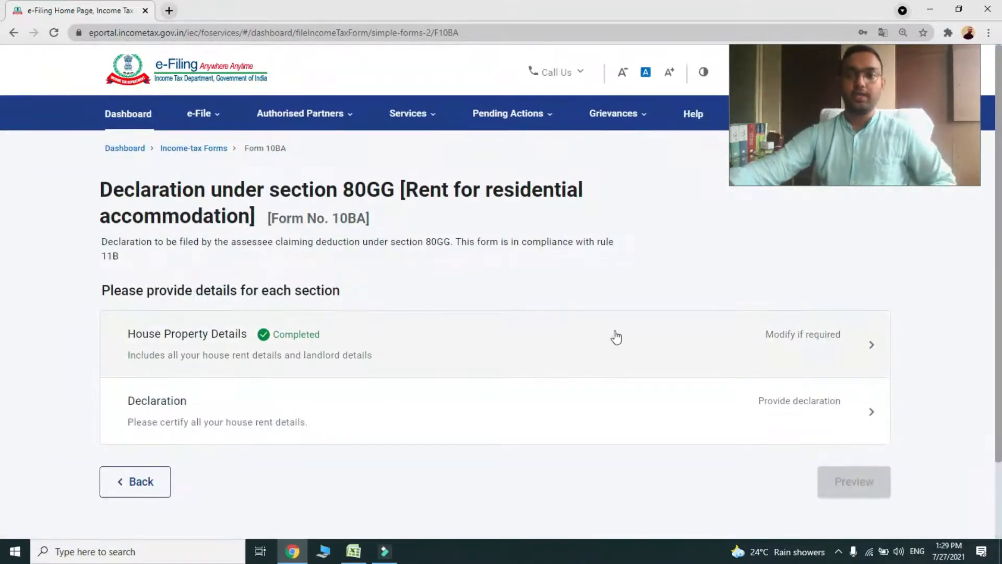
scroll(246, 367, down, 2)
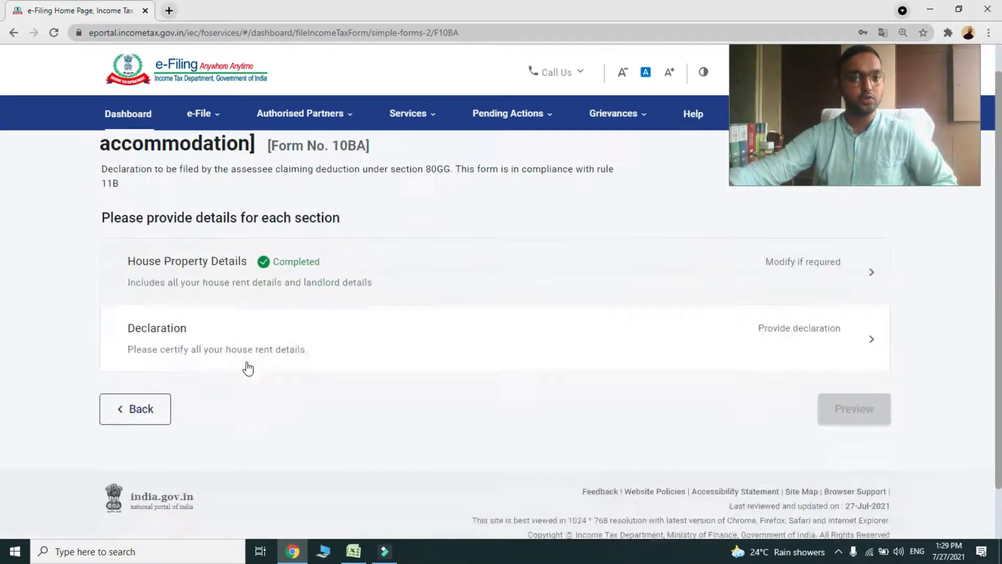
Certify no other residential accommodation is owned and save the Declaration
click(186, 334)
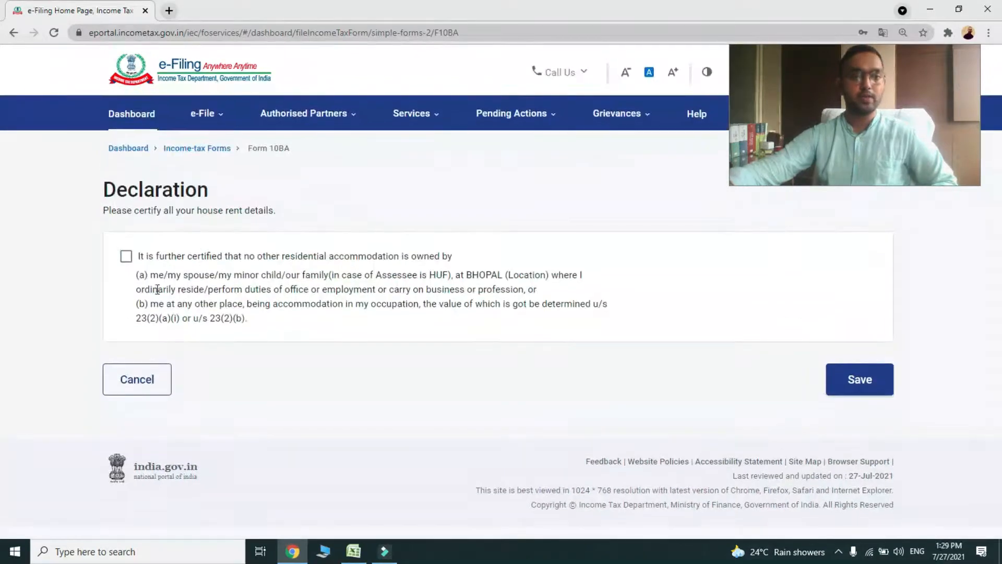
click(127, 257)
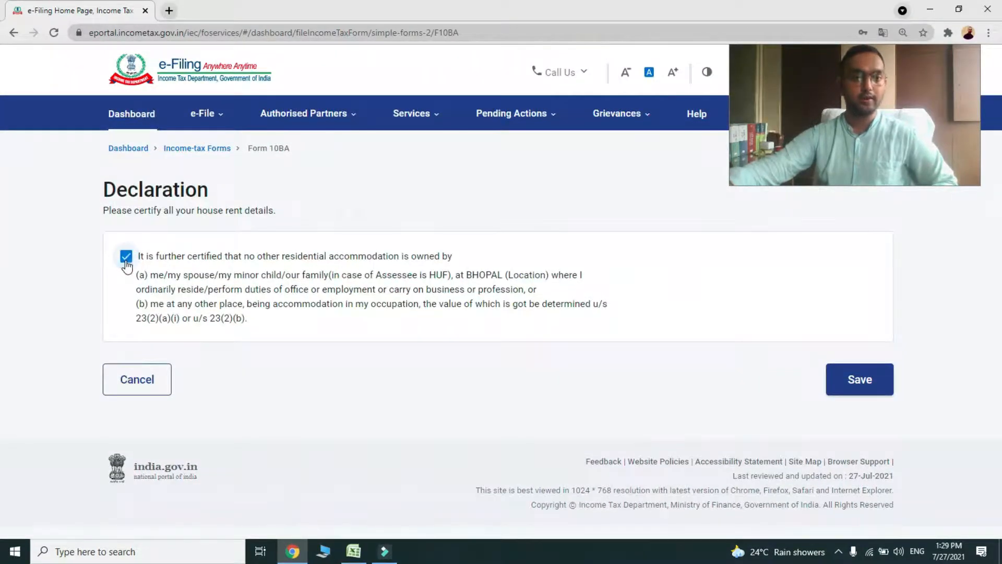
click(873, 386)
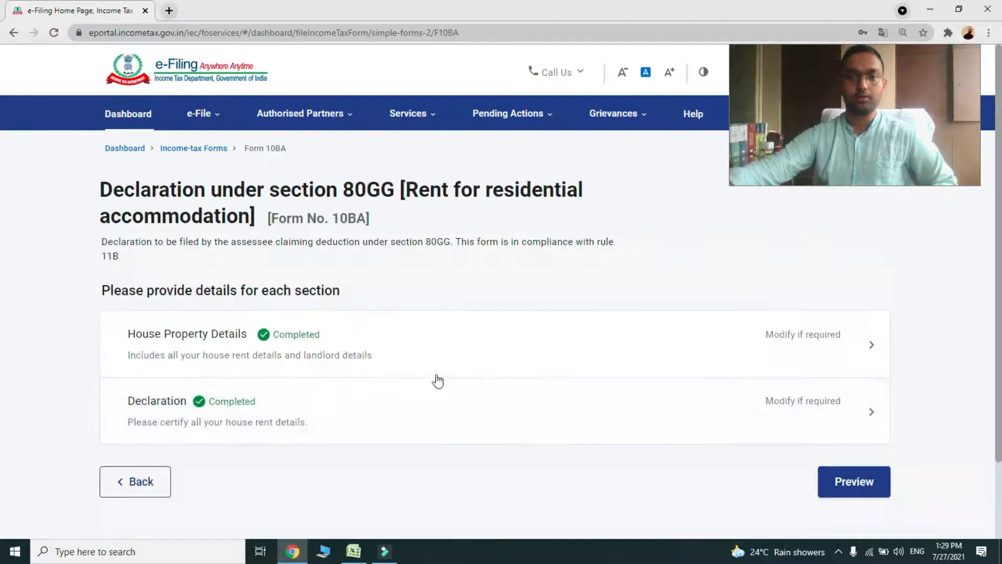
scroll(428, 377, down, 2)
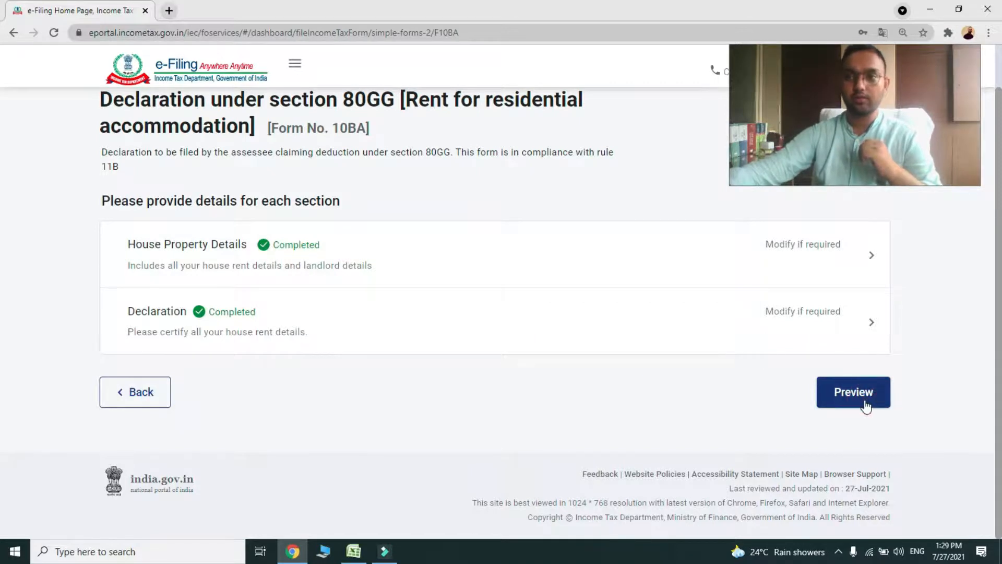
Preview the Form 10BA summary, review it, and choose Proceed To E-Verify
click(853, 392)
scroll(540, 340, down, 4)
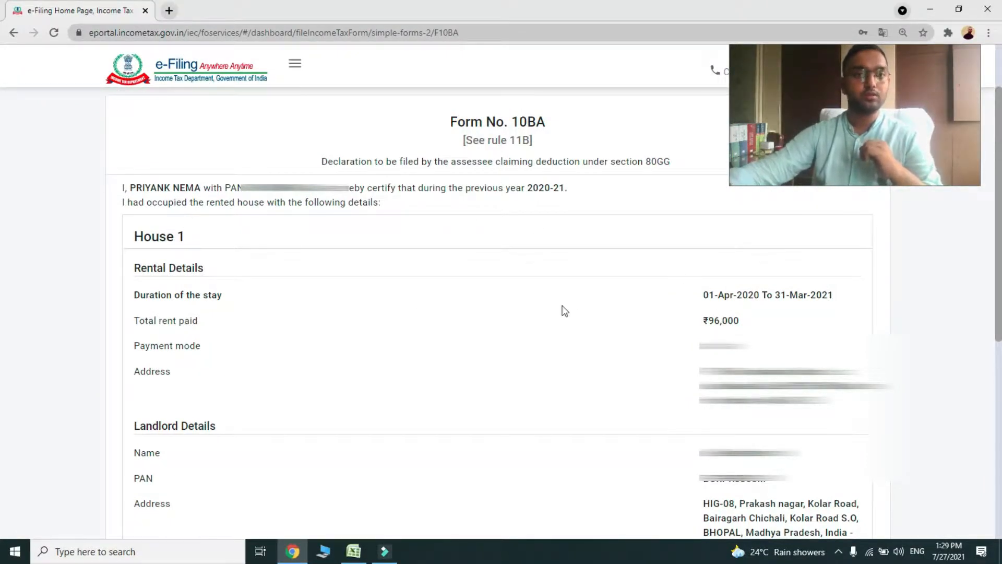
scroll(574, 311, down, 2)
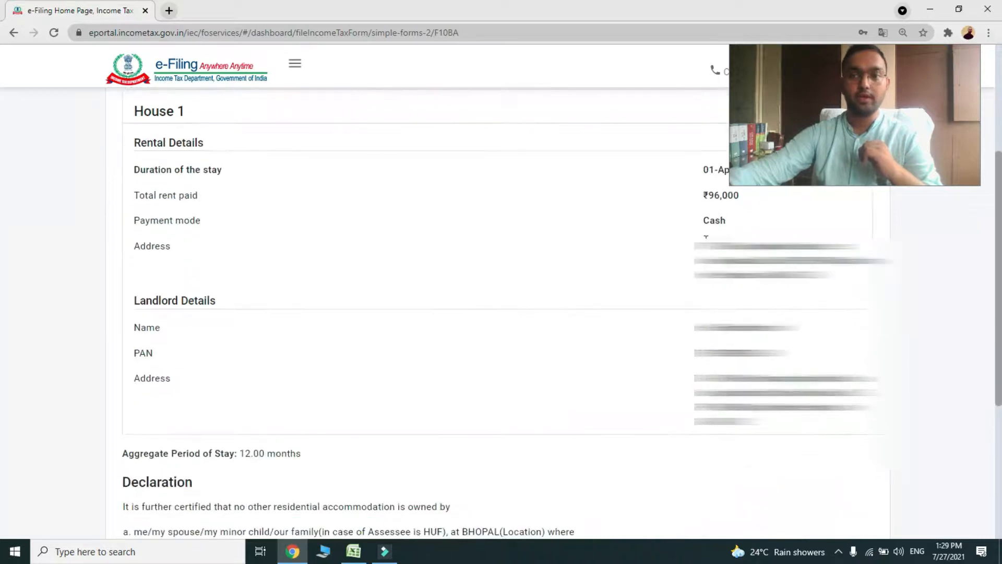
scroll(705, 236, up, 1)
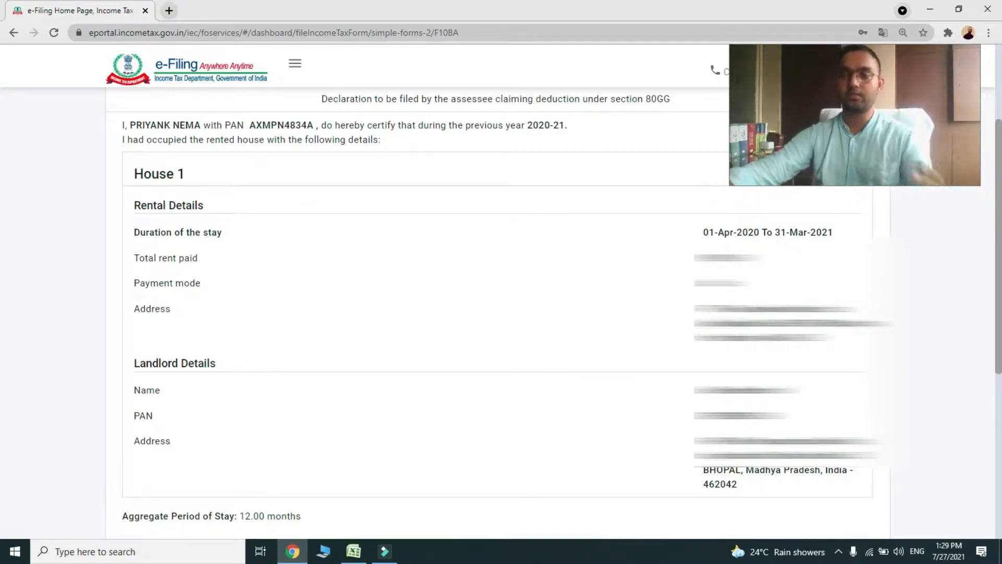
scroll(290, 347, down, 1)
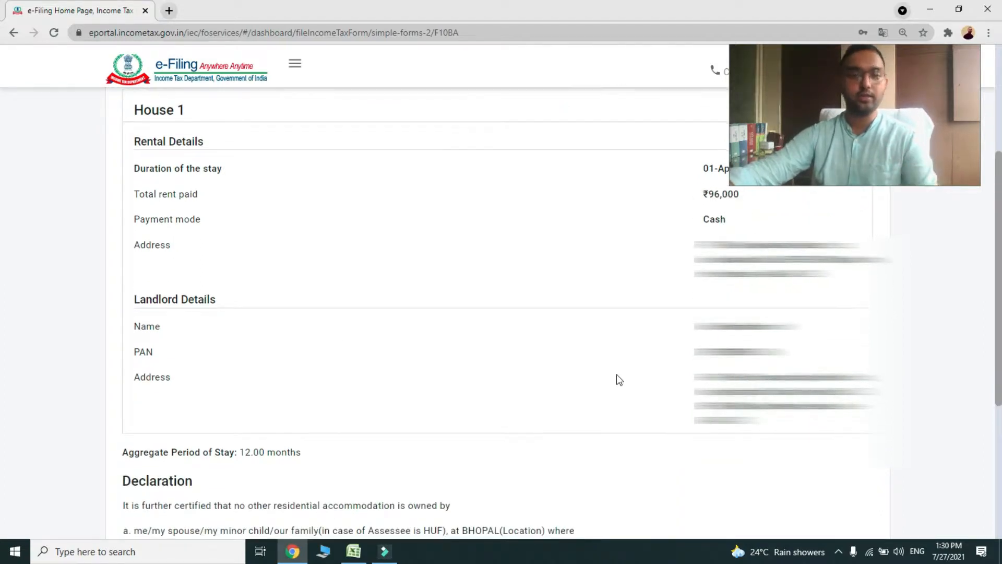
scroll(616, 374, down, 3)
scroll(496, 313, up, 3)
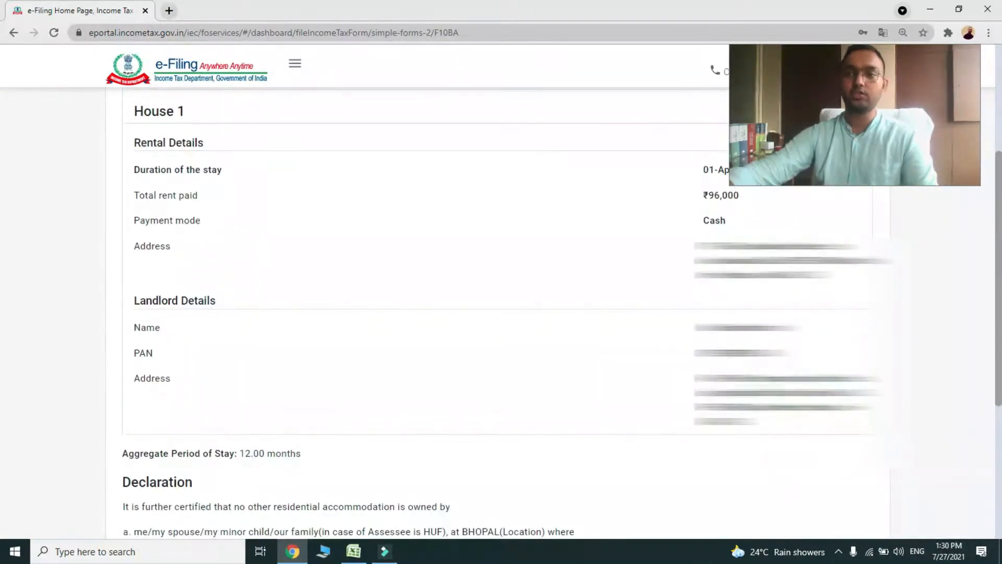
scroll(545, 412, down, 5)
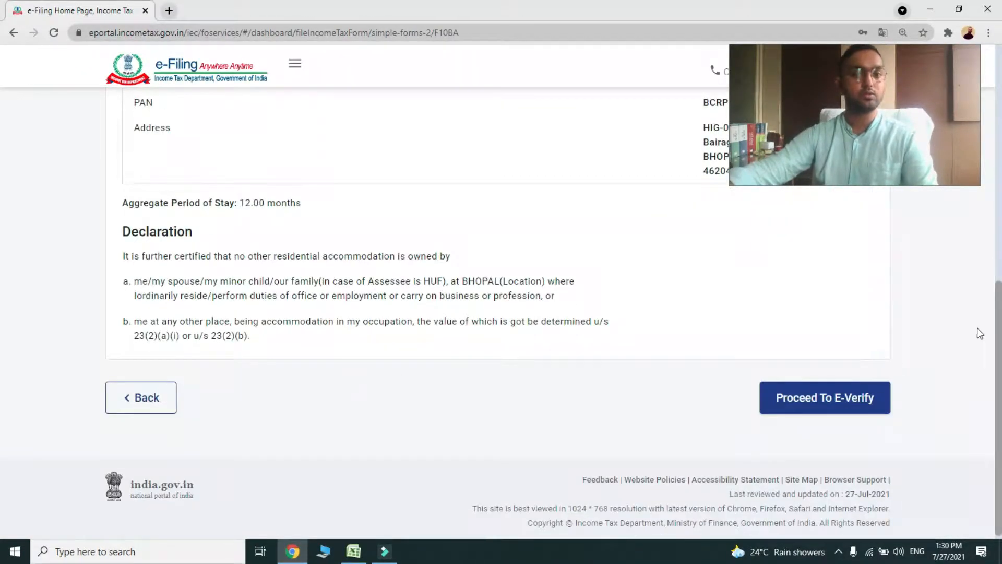
click(859, 402)
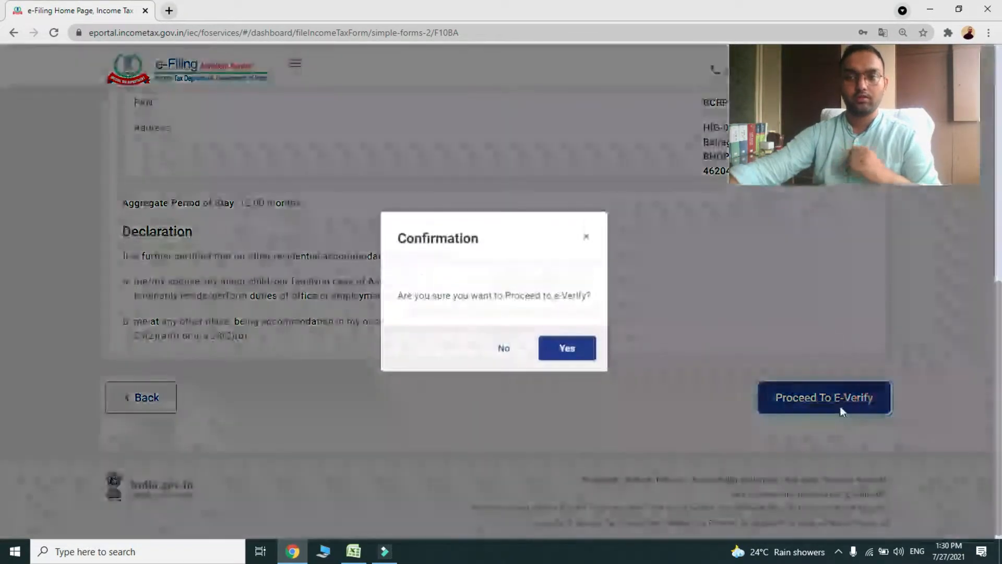
Confirm Yes and review the Aadhaar OTP, DSC and EVC verification options
click(564, 352)
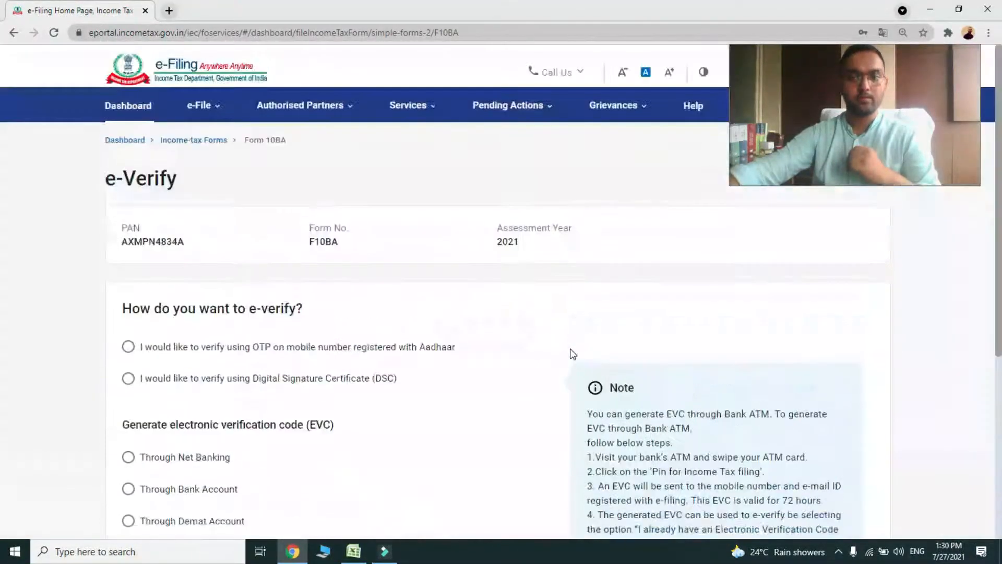
scroll(561, 347, down, 2)
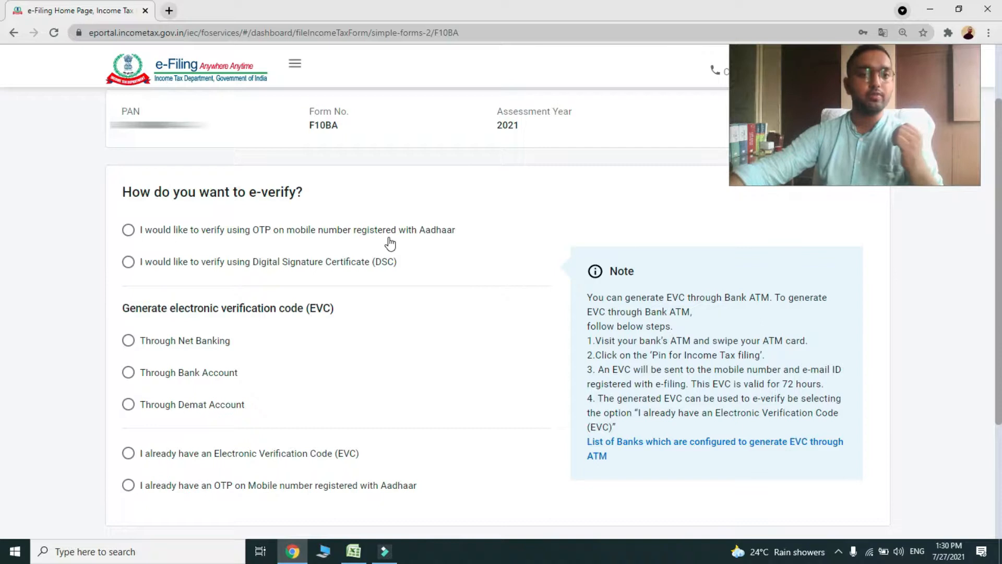
scroll(390, 244, down, 2)
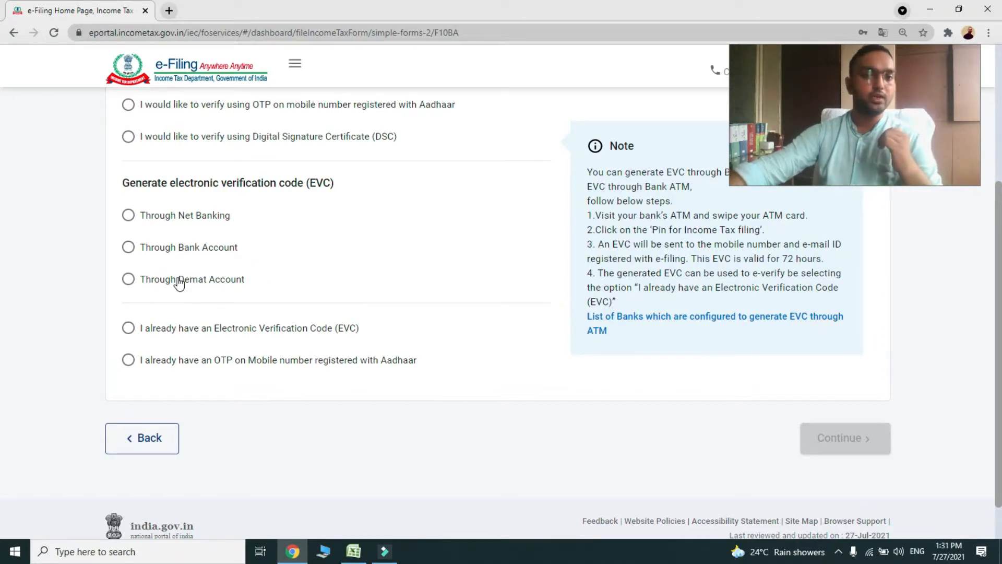
scroll(179, 282, down, 1)
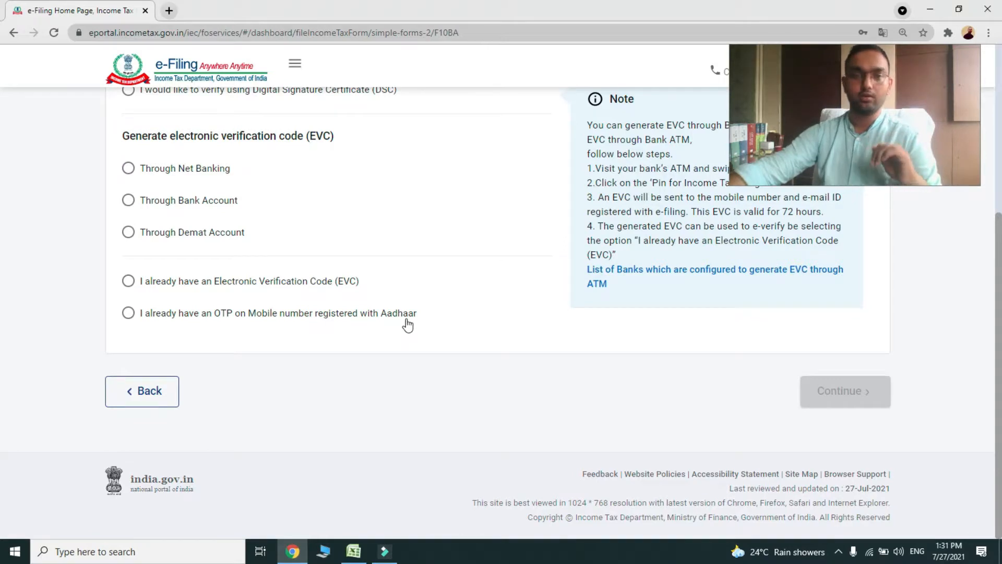
scroll(434, 376, up, 5)
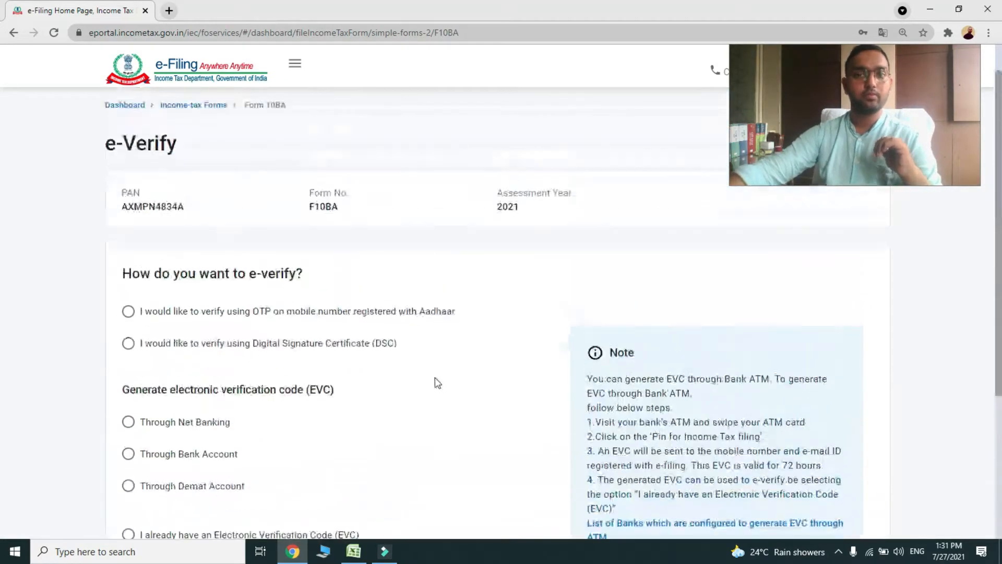
scroll(436, 365, down, 5)
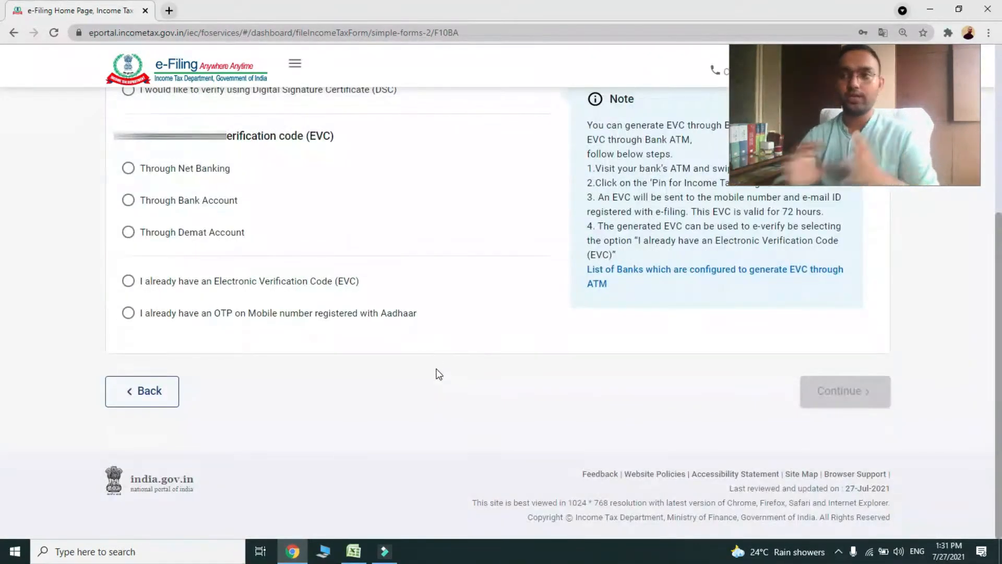